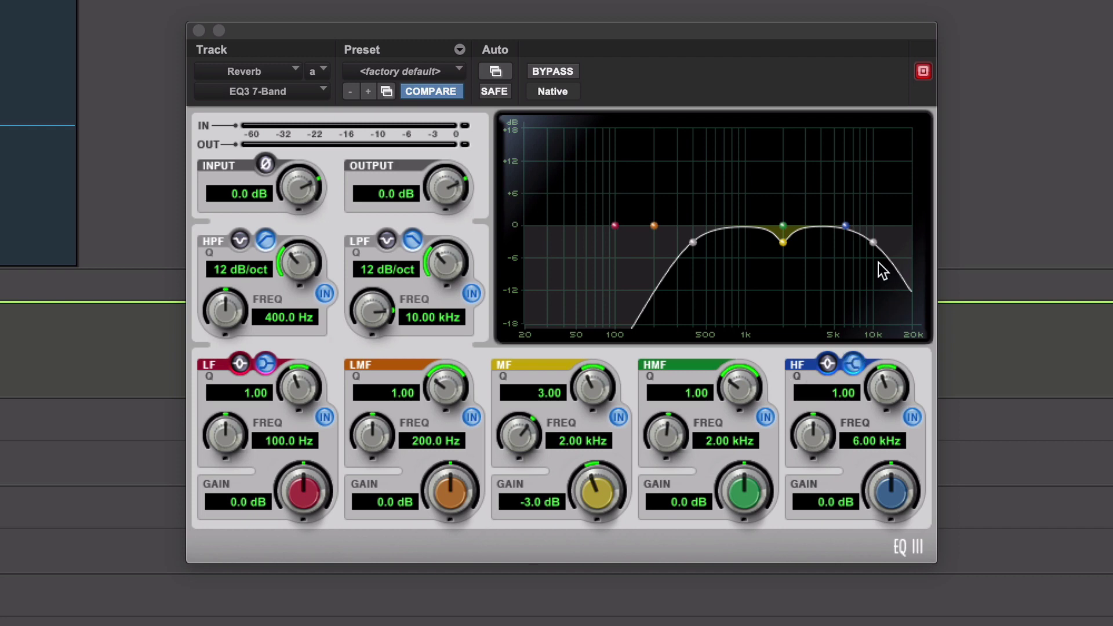
click(618, 417)
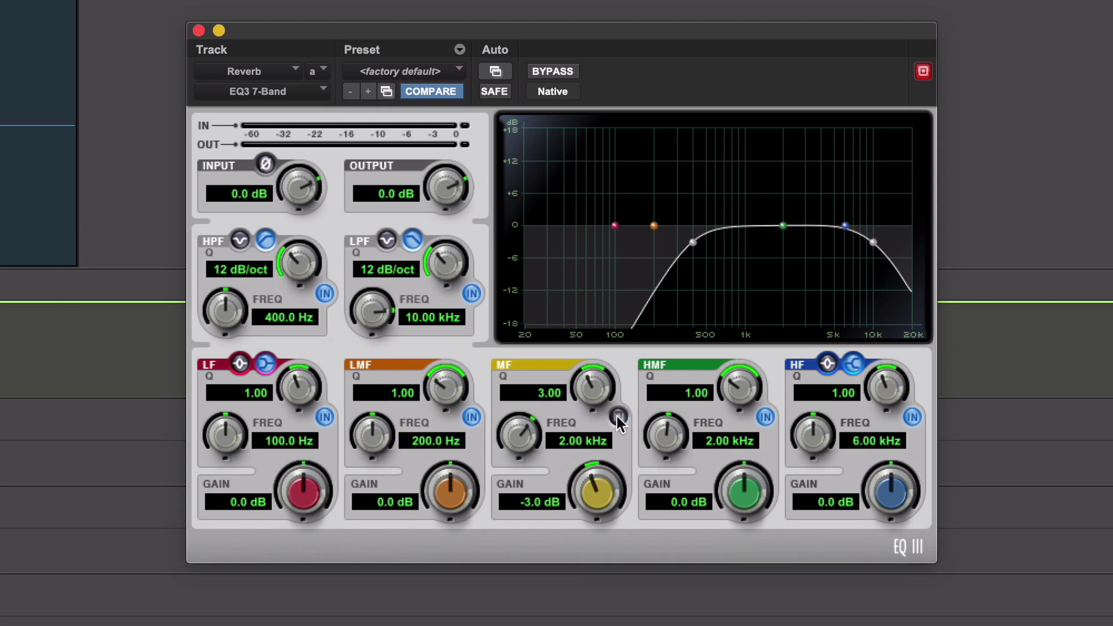
click(619, 417)
click(618, 417)
click(618, 417)
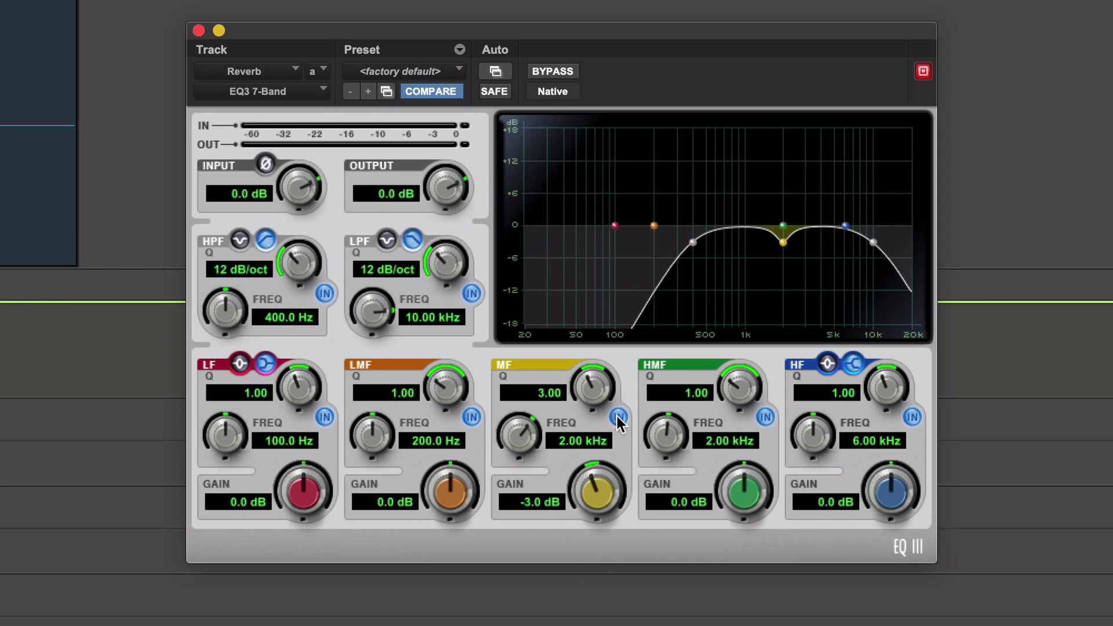
click(618, 417)
click(618, 417)
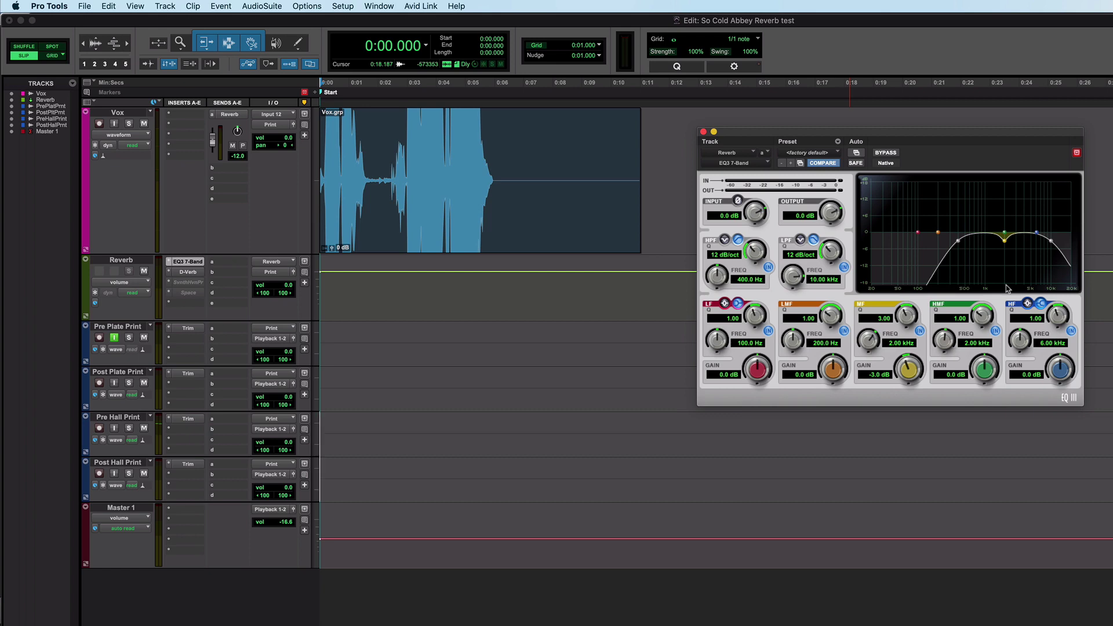
Step: Show the Mix window and preview dragging the EQ3 insert from slot A toward slot E
key(super+equal)
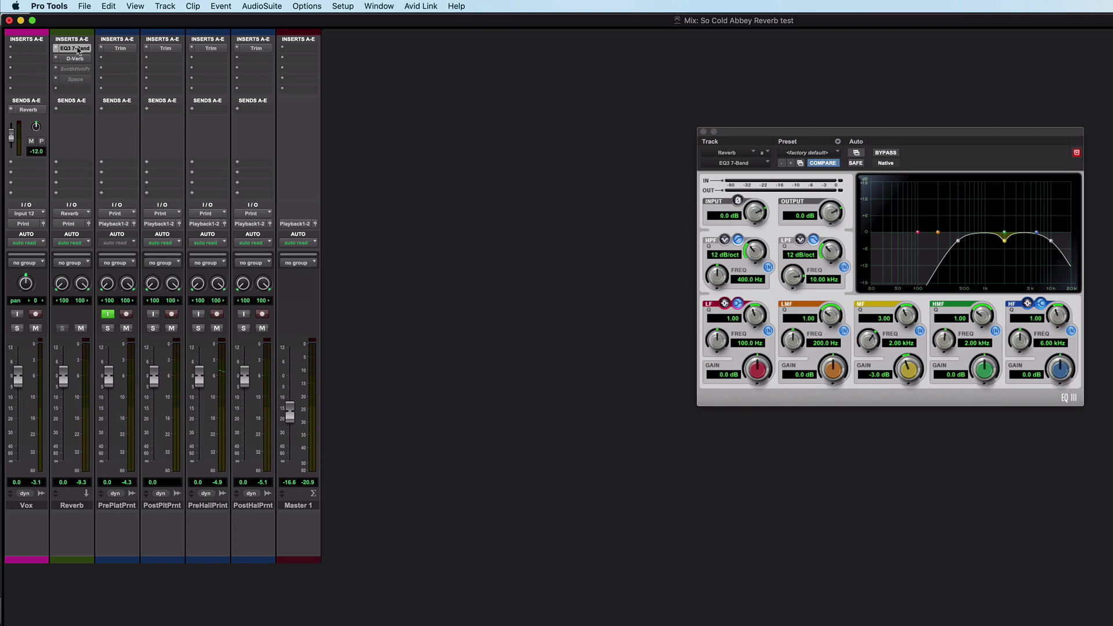
mouse_move(78, 50)
mouse_down()
mouse_move(78, 92)
mouse_move(62, 51)
mouse_up()
Step: Back in the Edit window, set the Reverb track's D-Verb to the PLATE algorithm
key(super+equal)
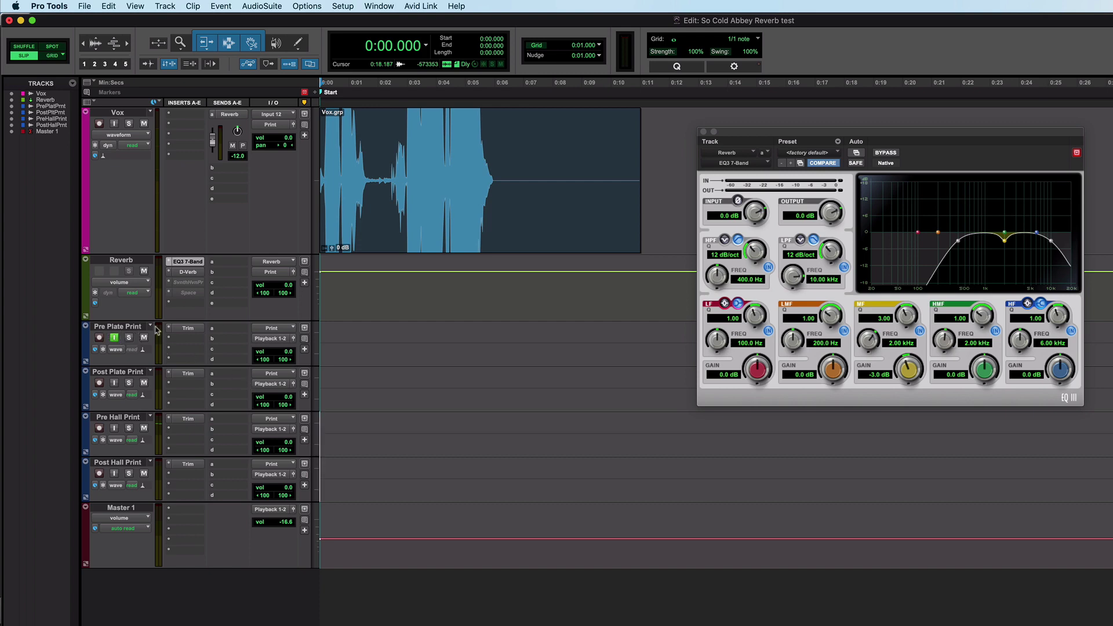
click(189, 273)
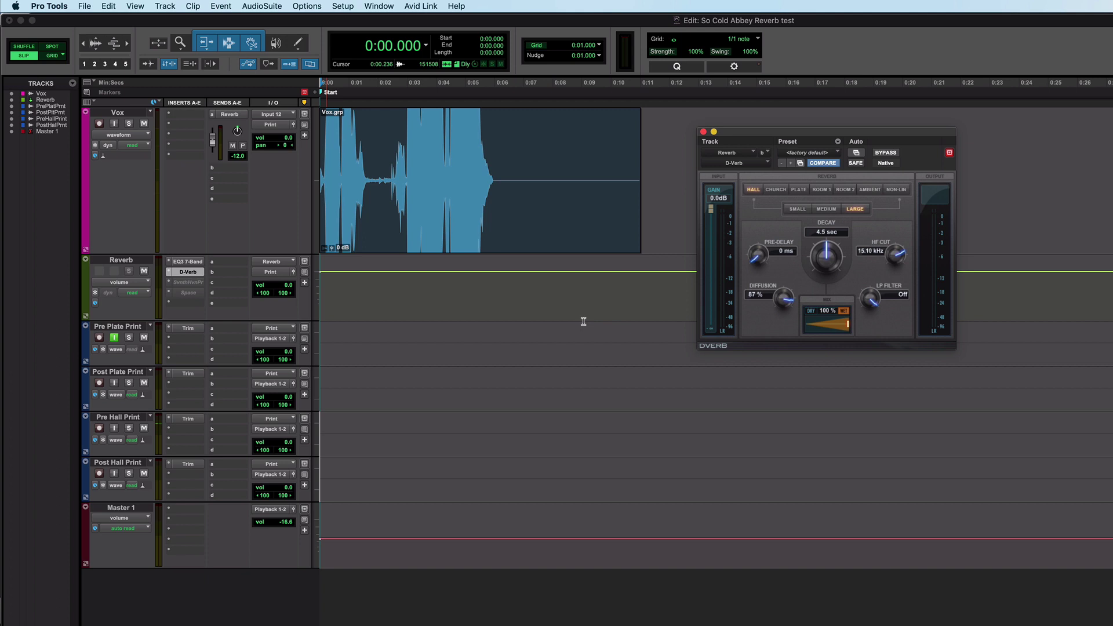
click(801, 190)
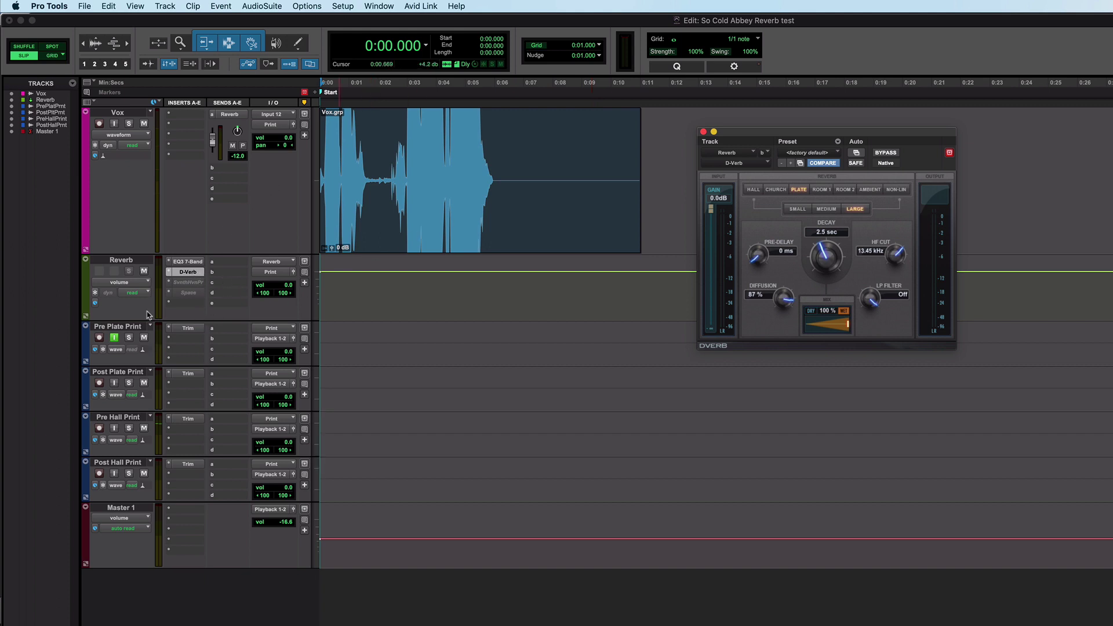
Step: Arm Pre Plate Print and record the pre-EQ plate reverb print onto it
click(100, 338)
key(super+space)
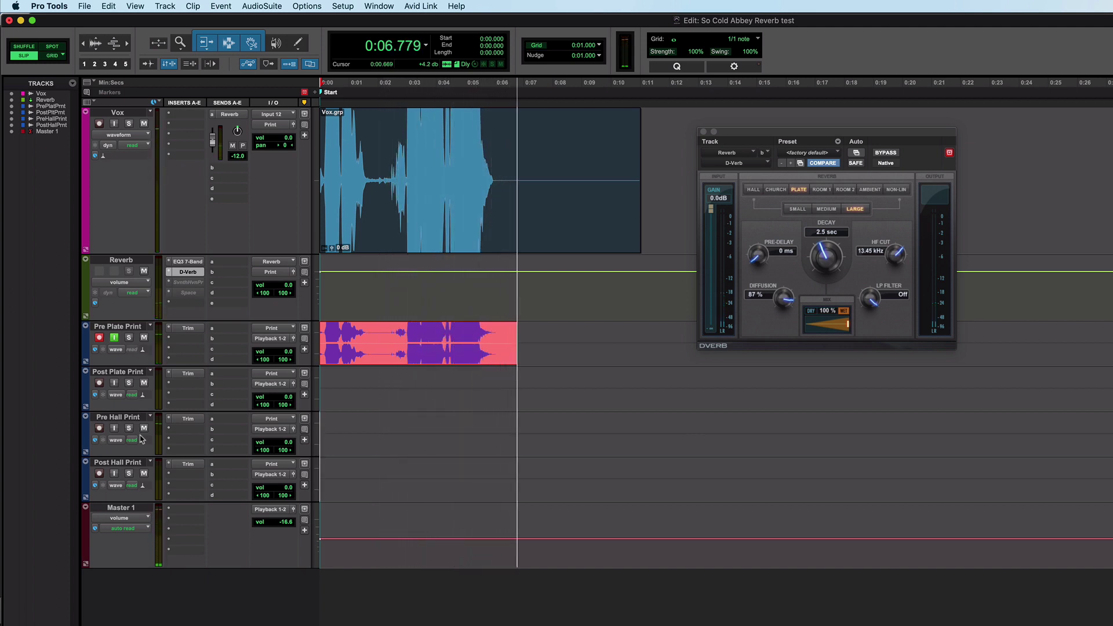
key(space)
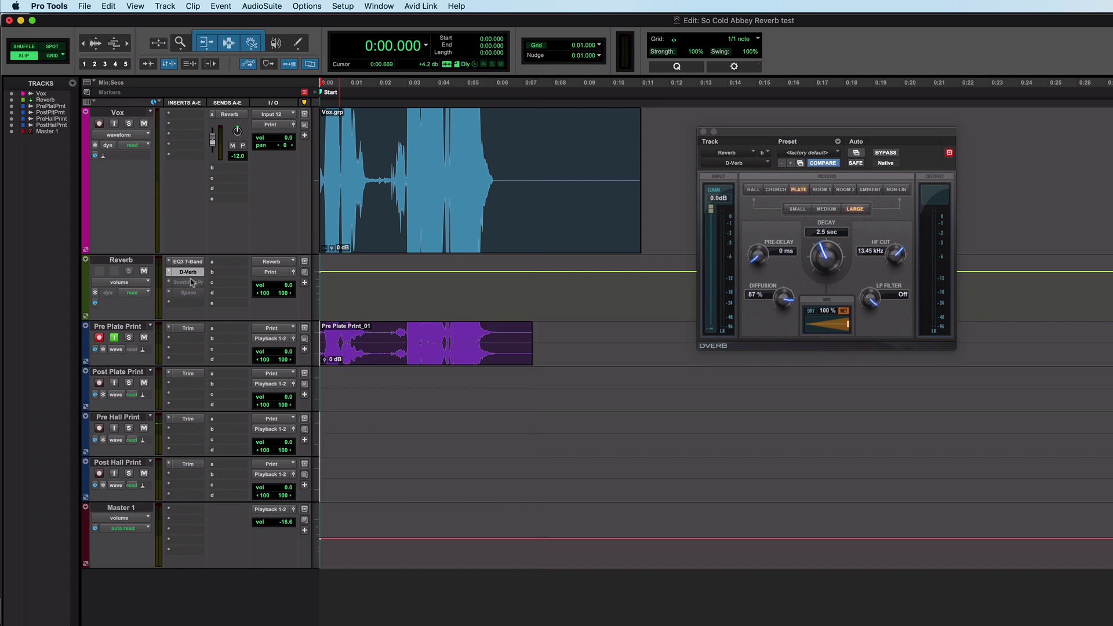
Step: Move EQ3 7-Band from insert A to E, then mute Pre Plate Print and turn off its input monitoring
drag(191, 262, 193, 304)
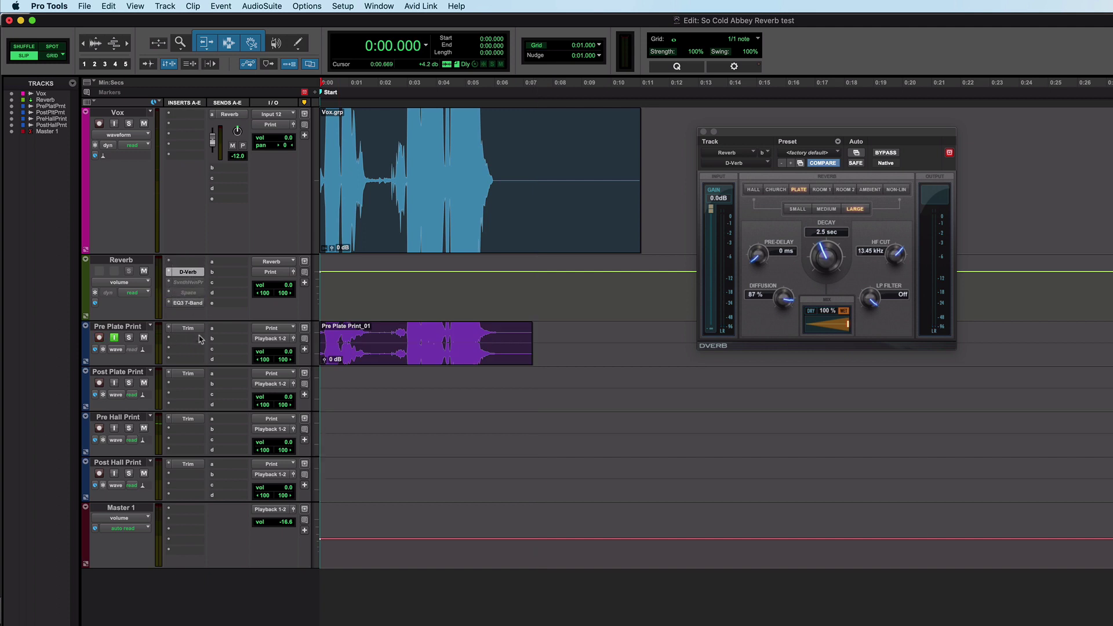
click(144, 337)
click(115, 337)
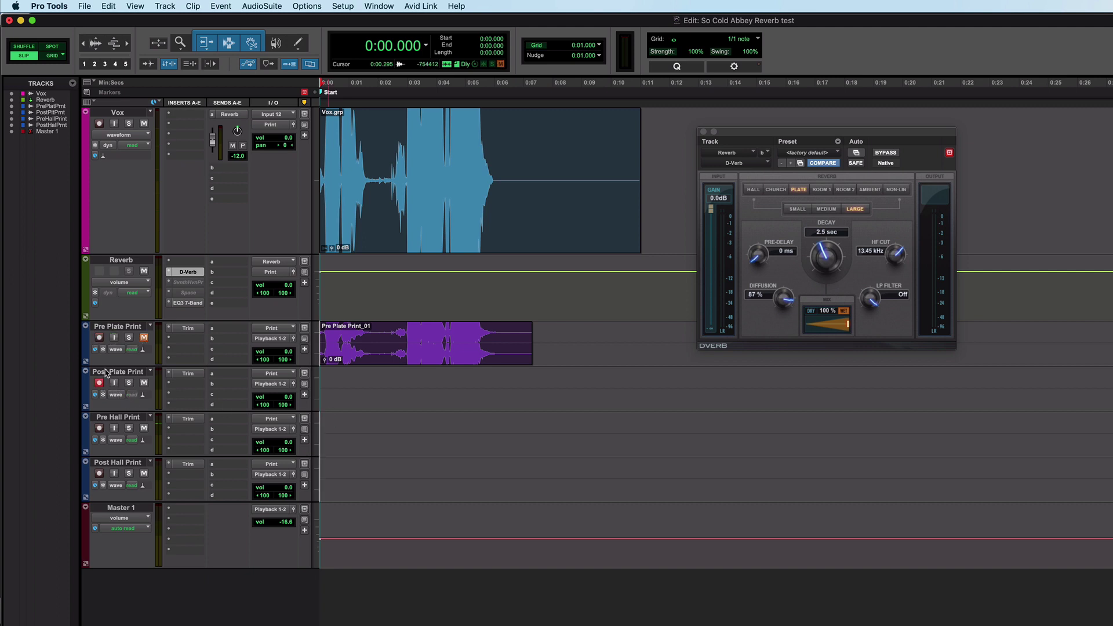
Step: Arm Post Plate Print and record the post-EQ plate reverb print onto it
click(99, 383)
key(super+space)
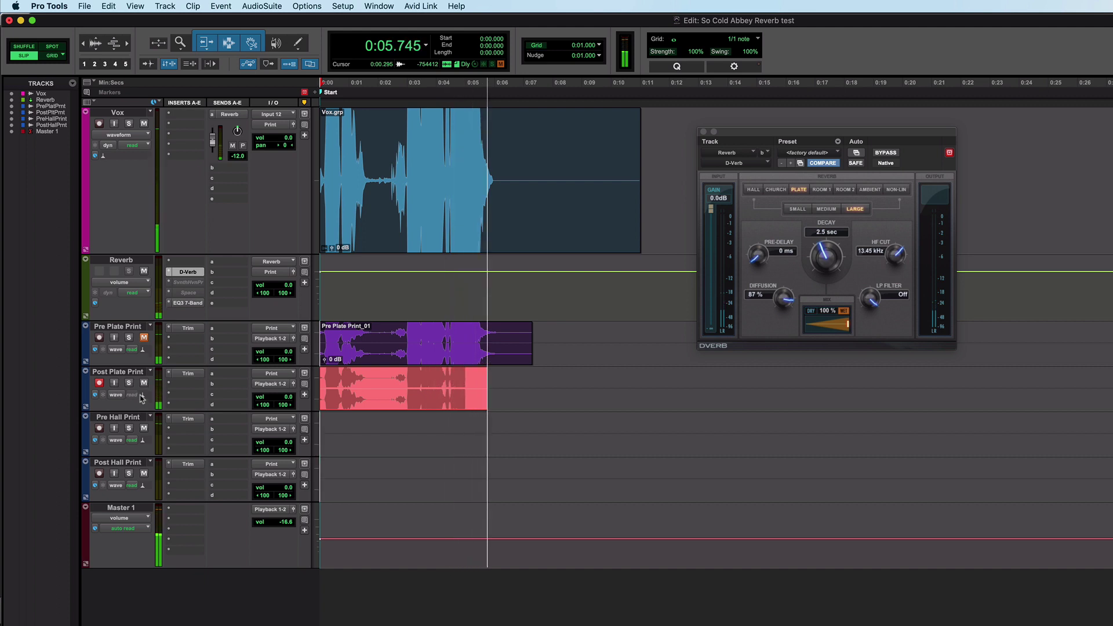
key(space)
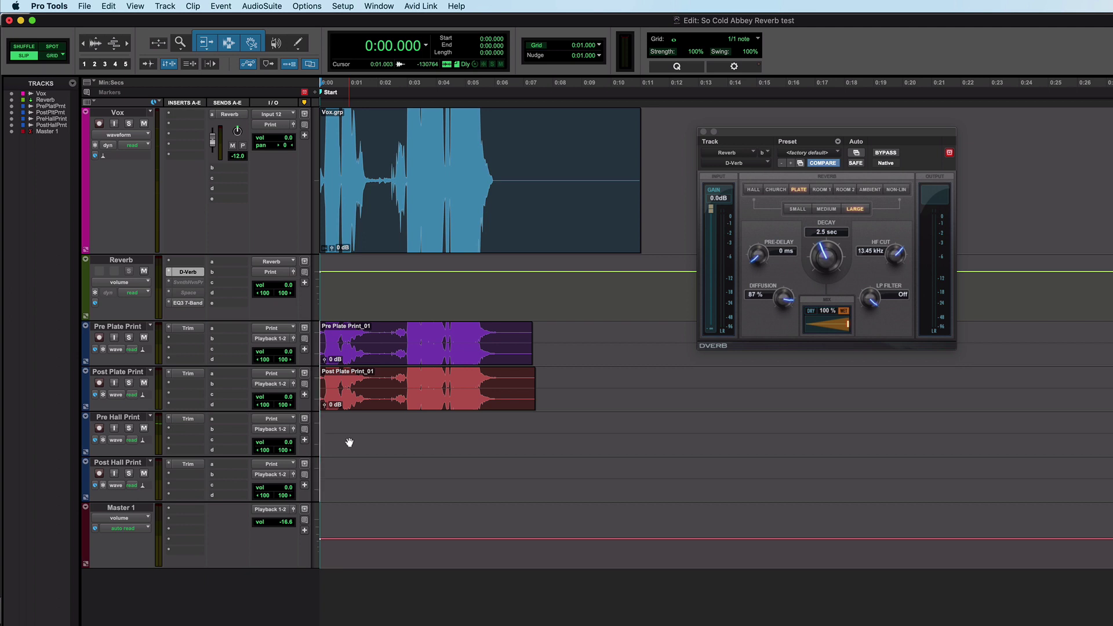
key(space)
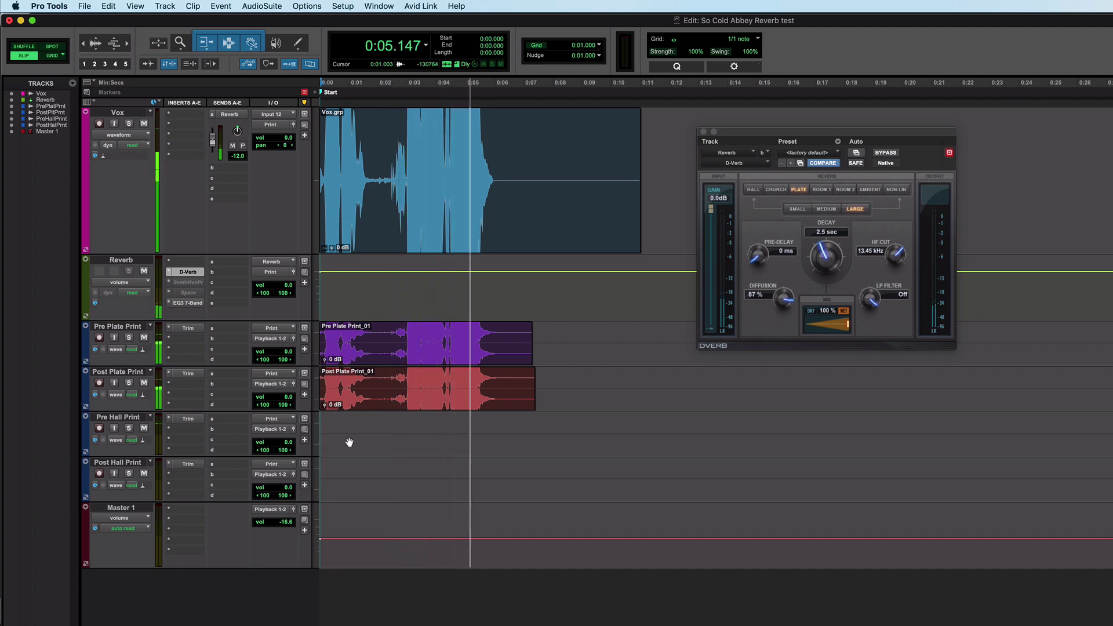
key(space)
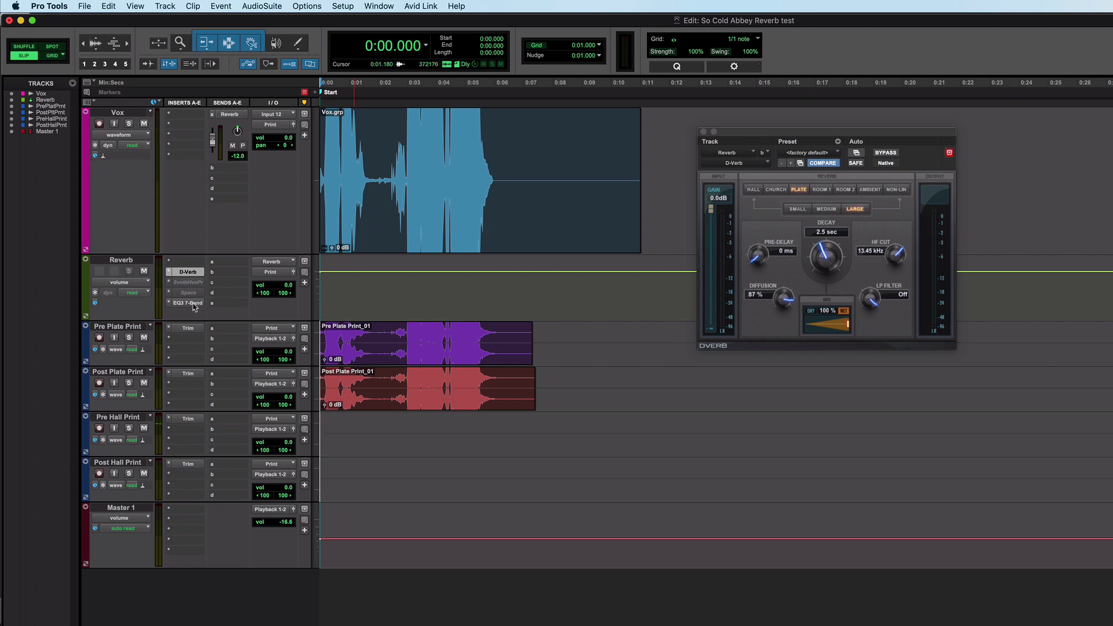
Step: Move EQ3 back to insert A, switch D-Verb to HALL, and enable input monitoring on Pre Hall Print
drag(194, 304, 191, 262)
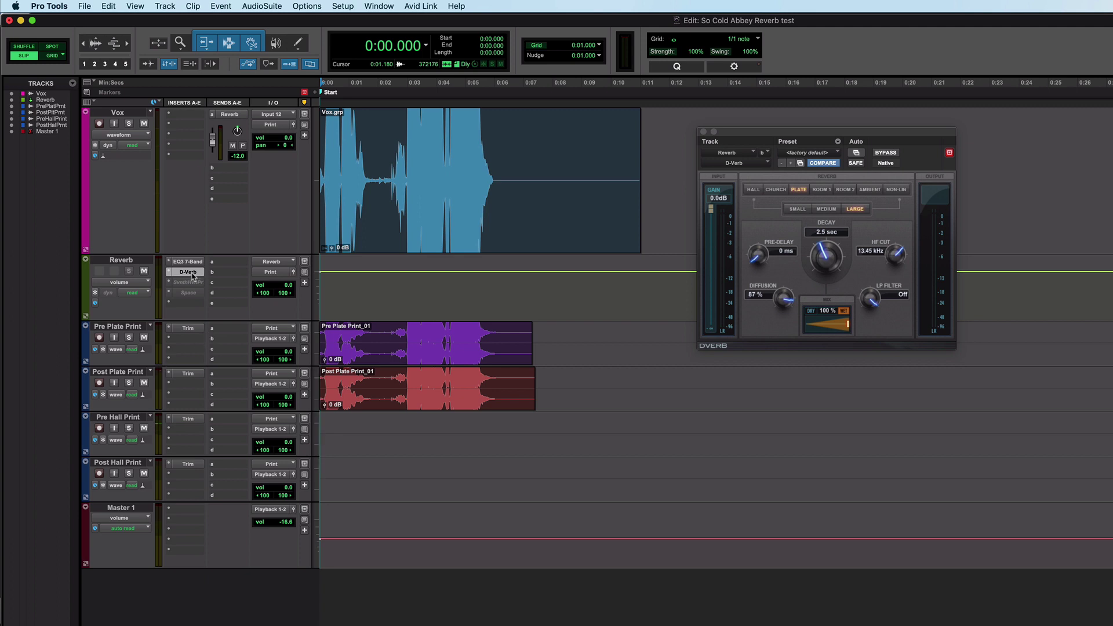
click(753, 190)
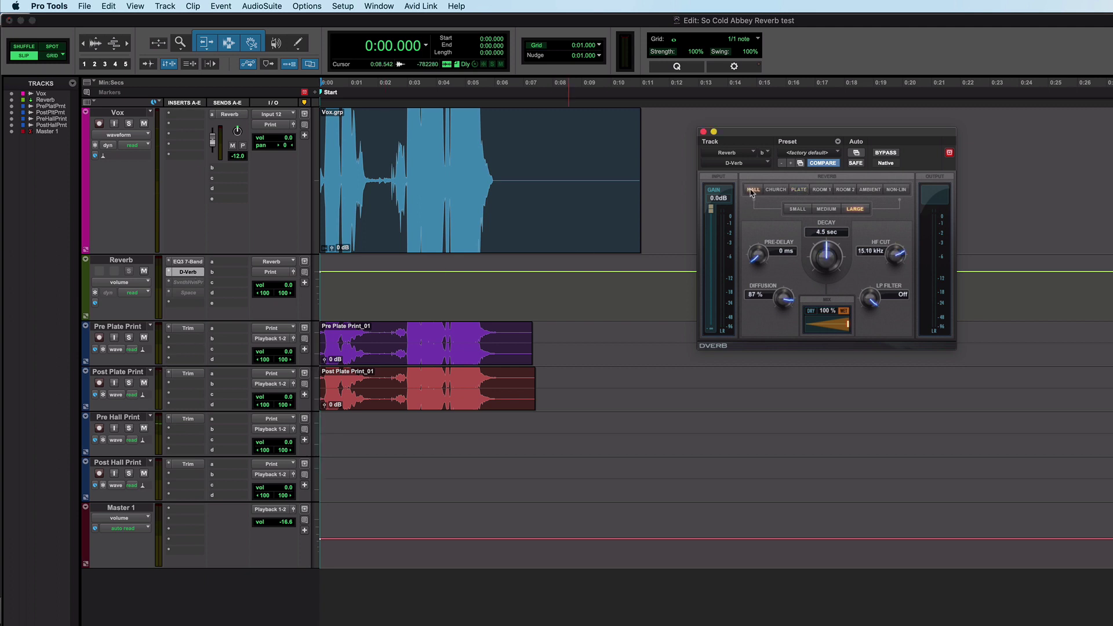
click(114, 429)
Step: Audition the 4.5 s hall reverb, then record it onto Pre Hall Print
key(space)
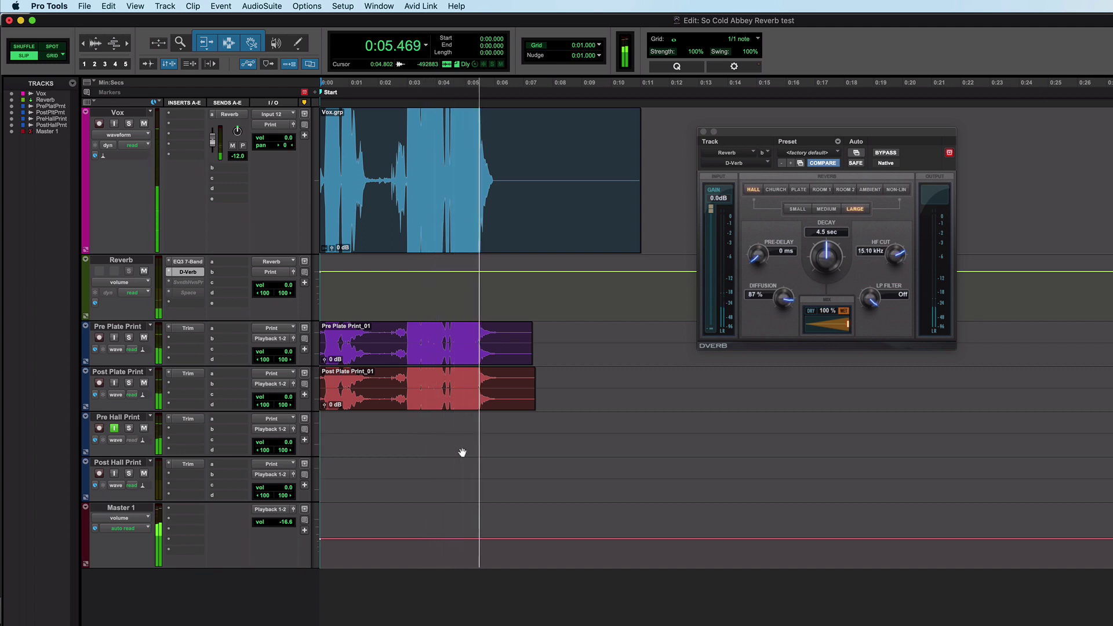
key(space)
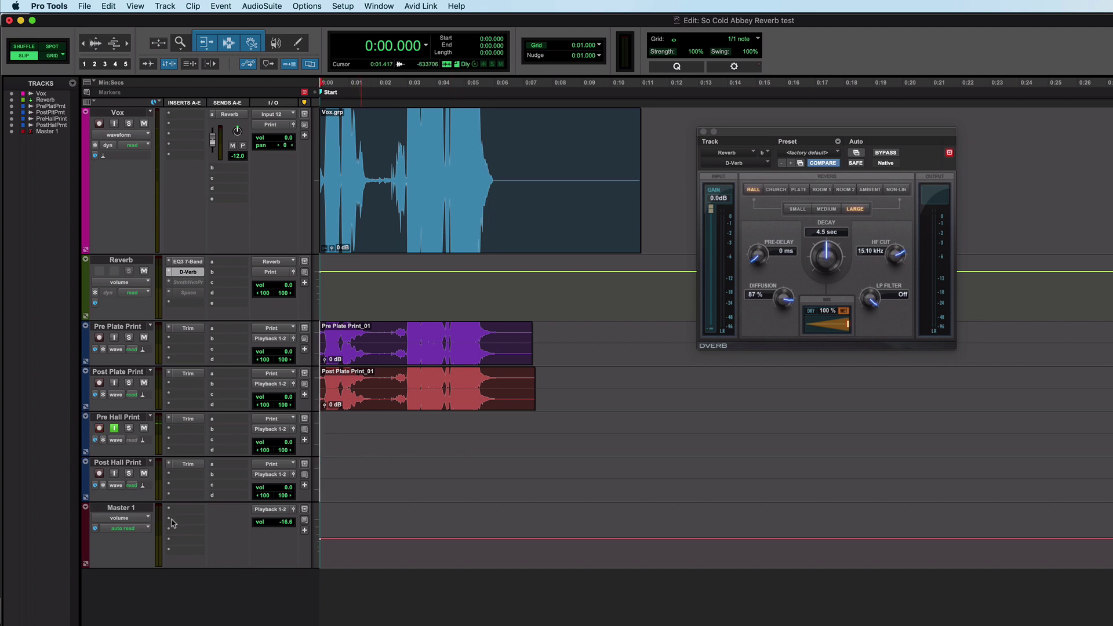
key(super+space)
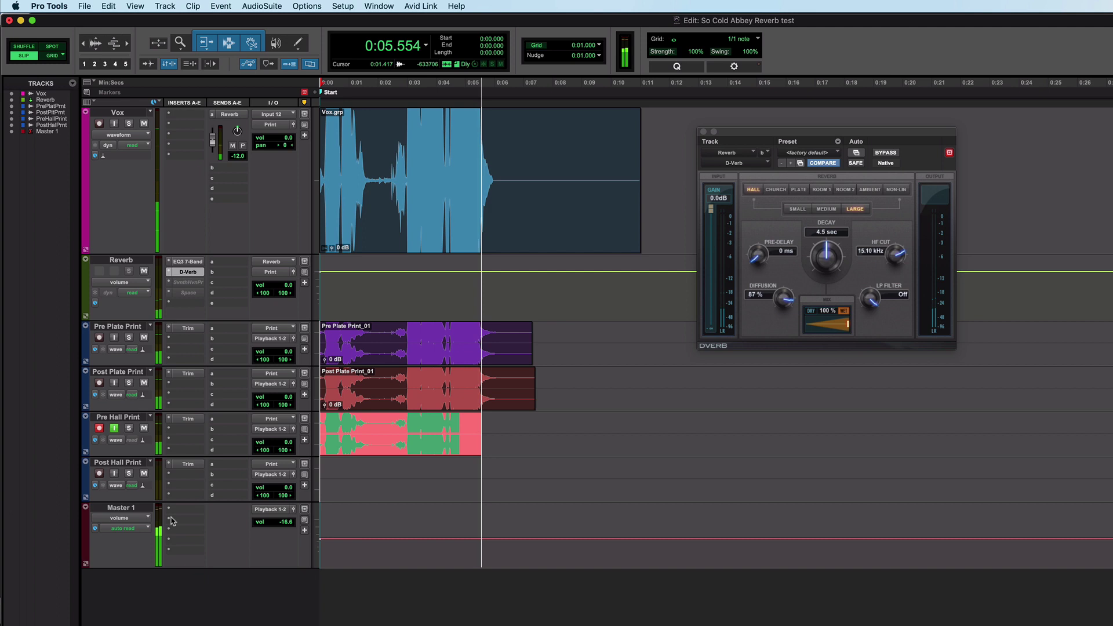
key(space)
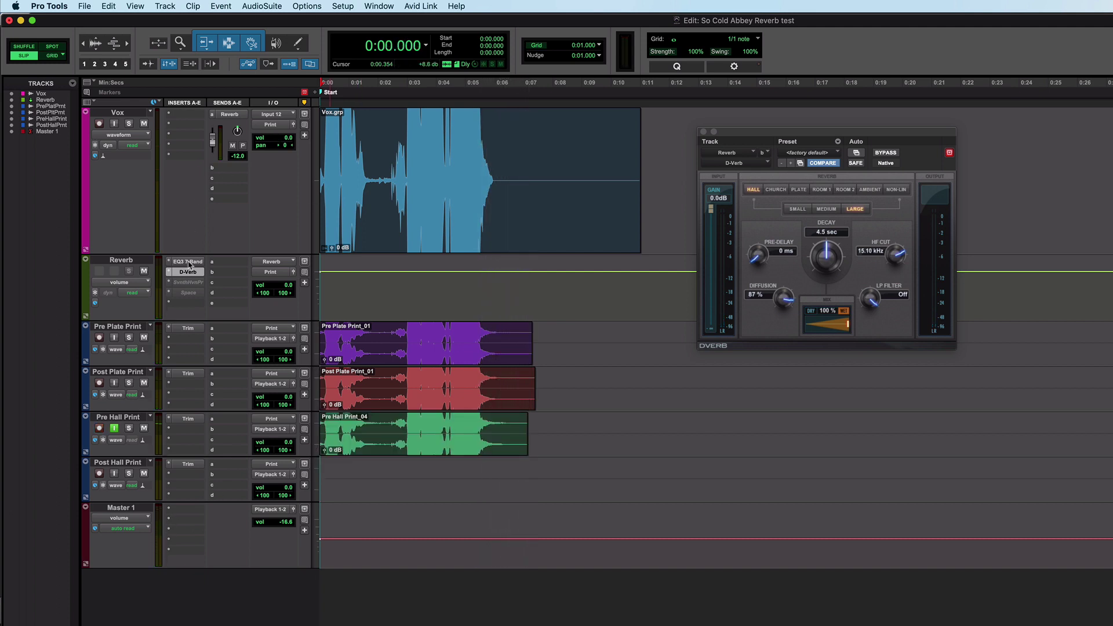
Step: Move EQ3 to insert E, then mute Pre Hall Print with its input monitoring off
drag(189, 265, 188, 303)
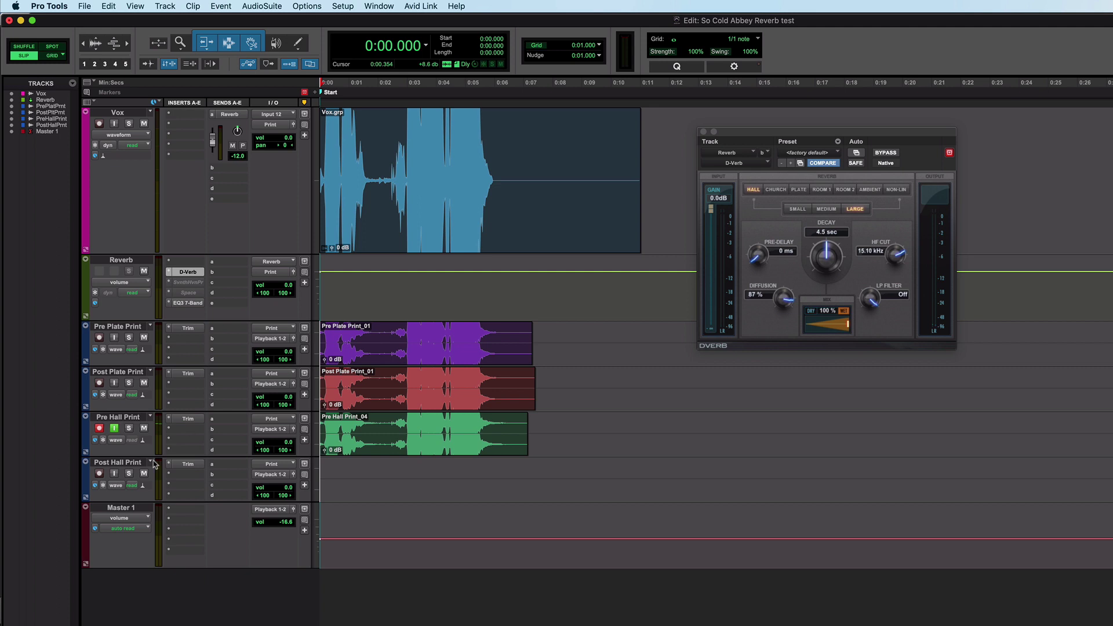
click(114, 430)
click(144, 429)
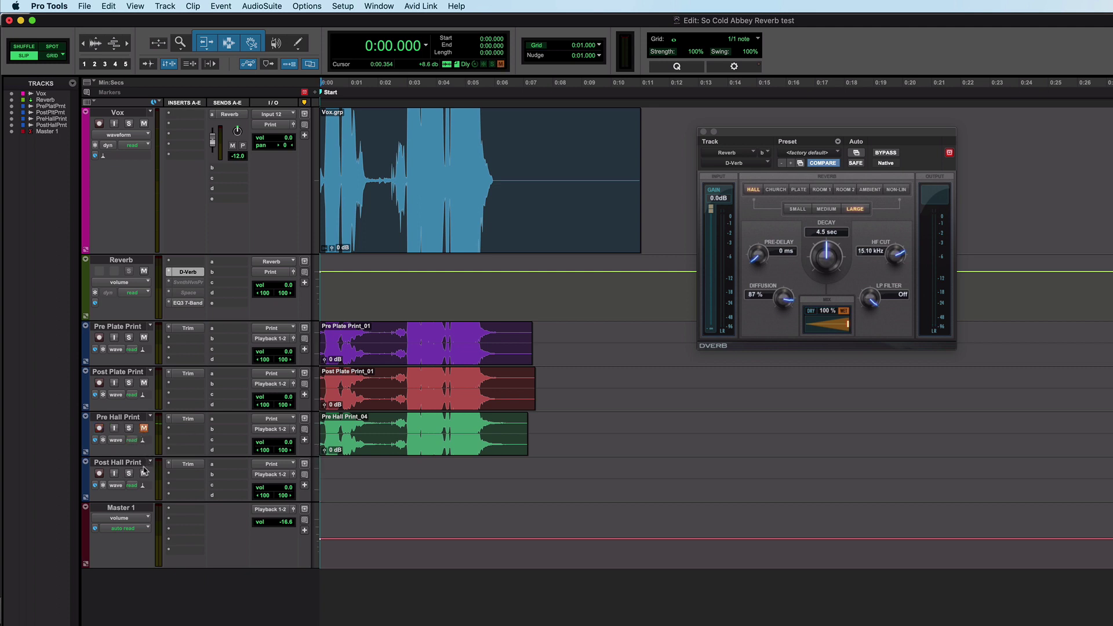
Step: Arm Post Hall Print and record the post-EQ hall print onto it
click(113, 475)
click(100, 474)
click(114, 474)
key(super+space)
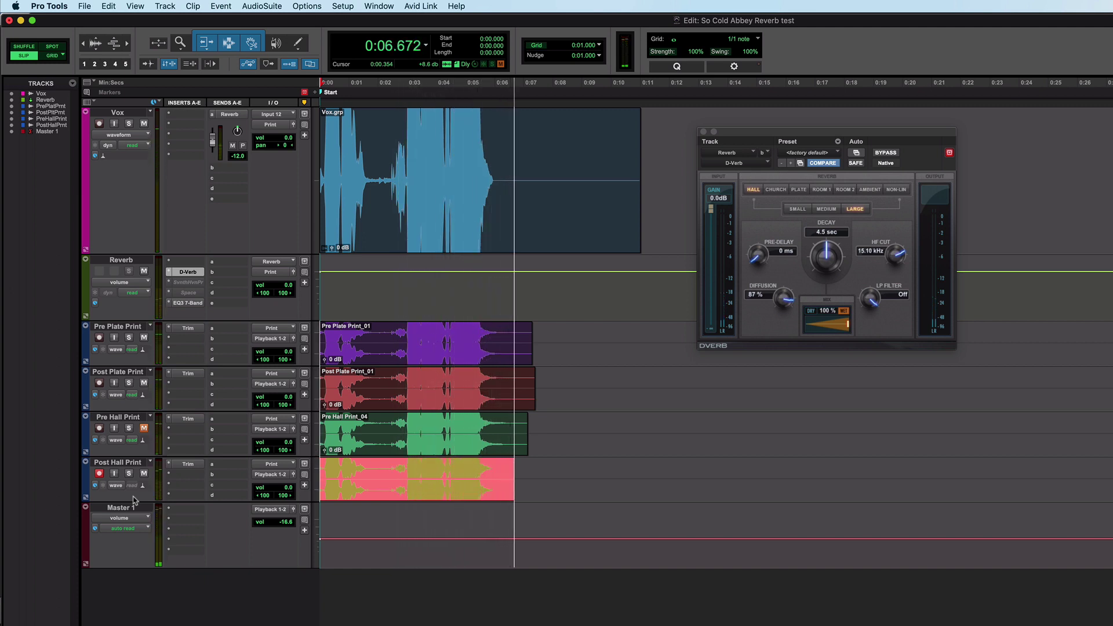
key(space)
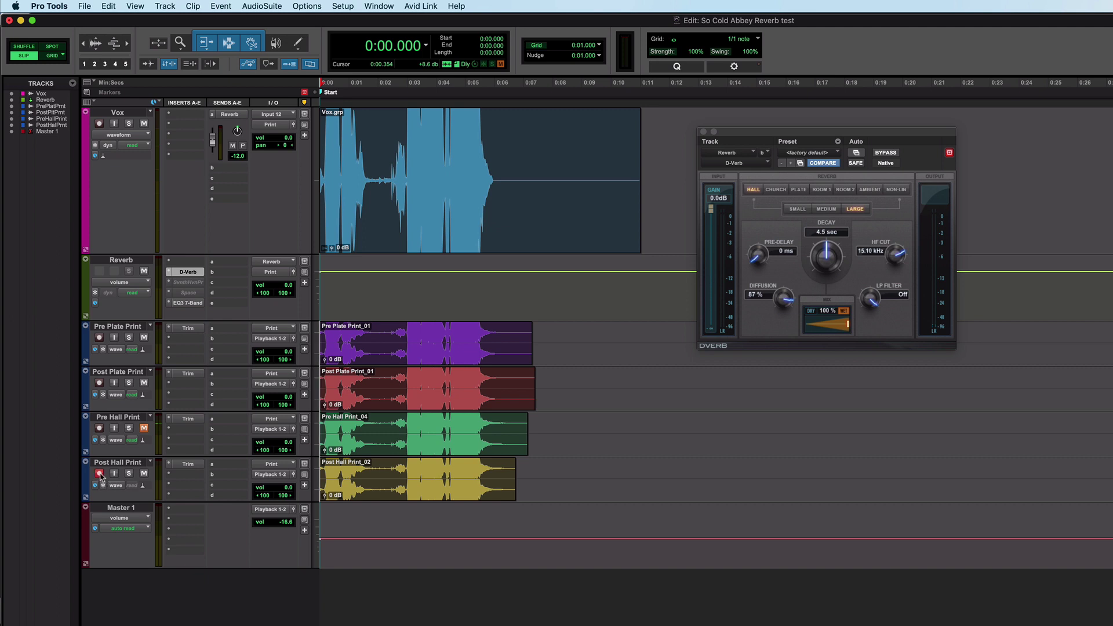
Step: Unmute Pre Hall Print and play back the four D-Verb plate and hall prints
click(143, 428)
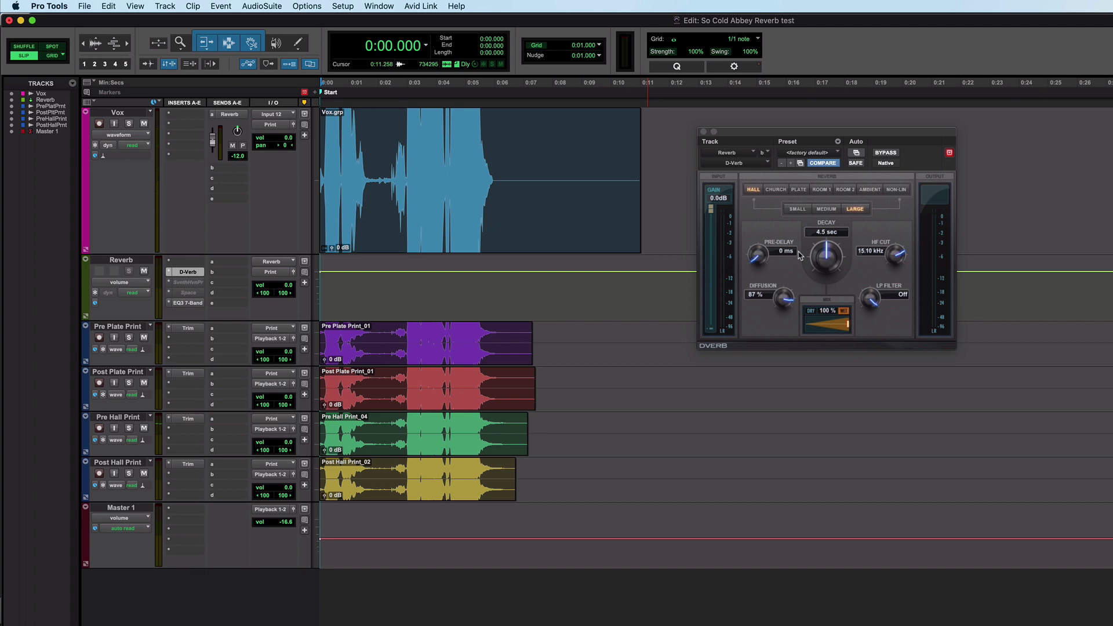
key(space)
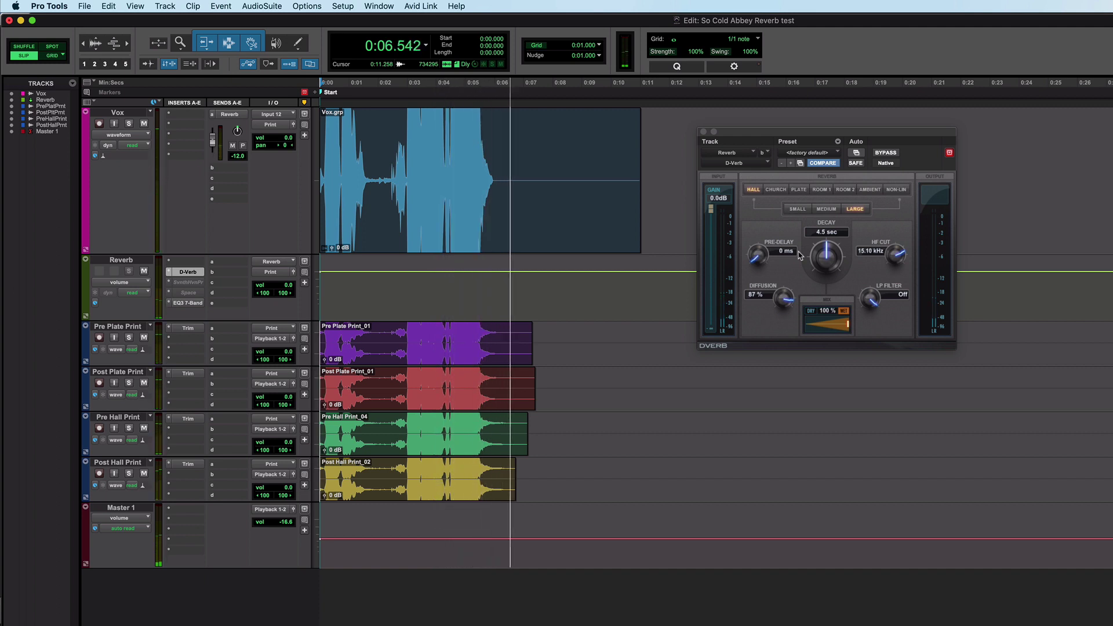
key(space)
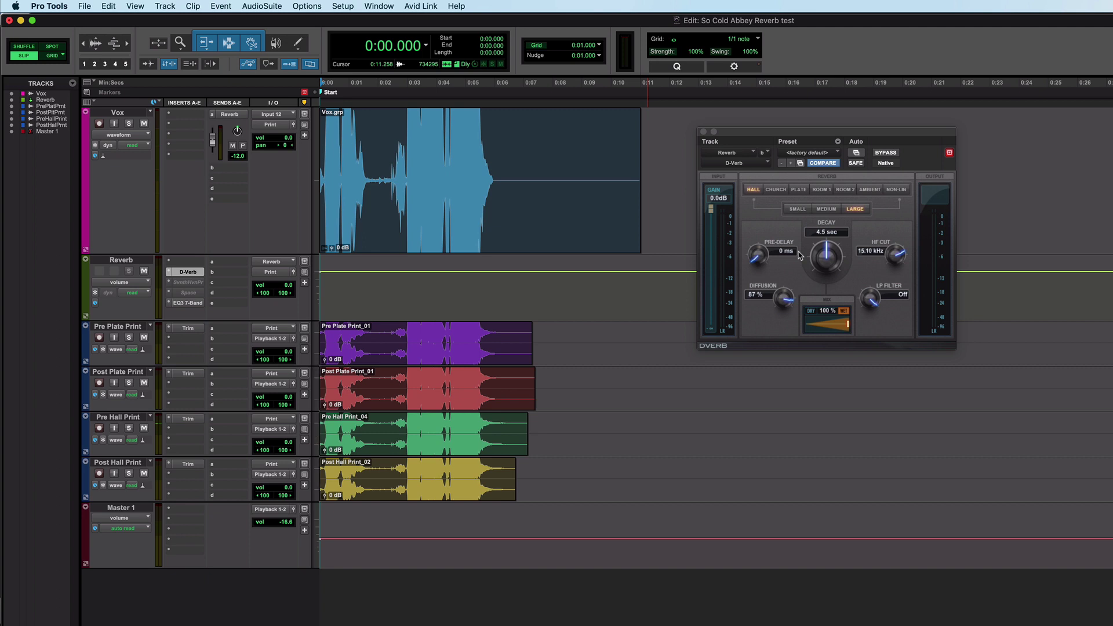
Step: Select and delete the four D-Verb print clips
click(433, 493)
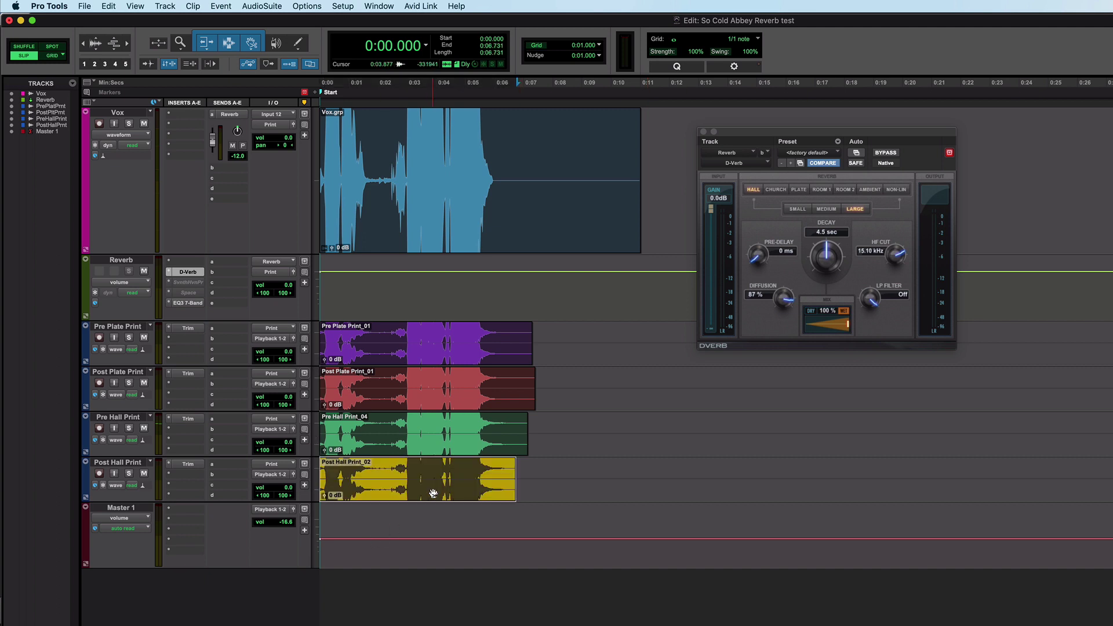
shift+click(444, 447)
shift+click(442, 406)
shift+click(433, 360)
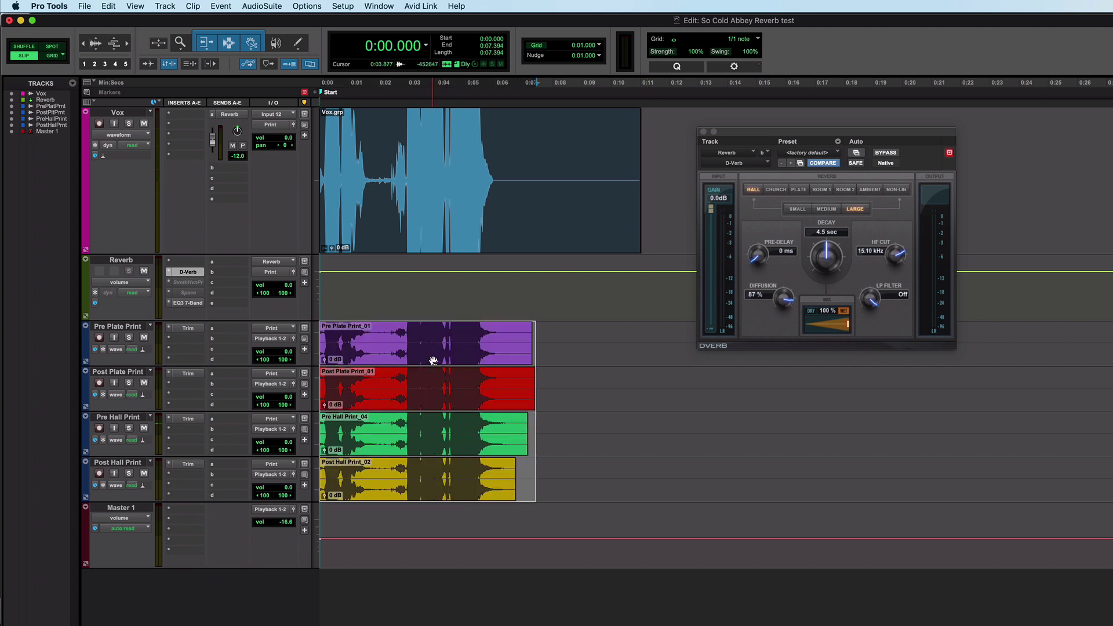
key(Delete)
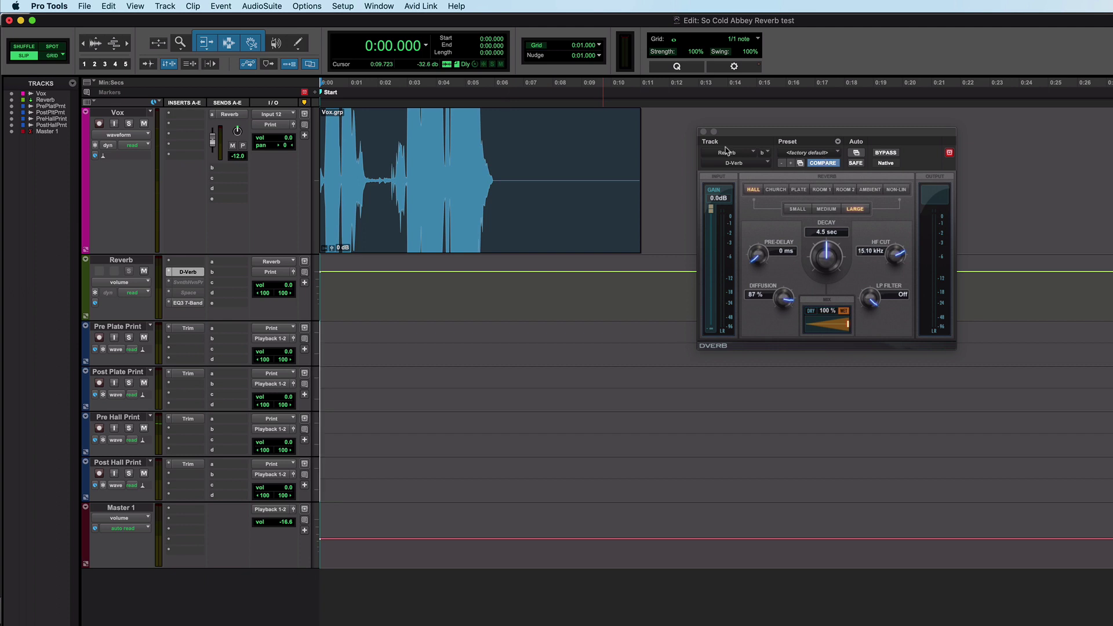
Step: Close D-Verb, deactivate it, and activate and open Seventh Heaven on the Reverb track
click(703, 132)
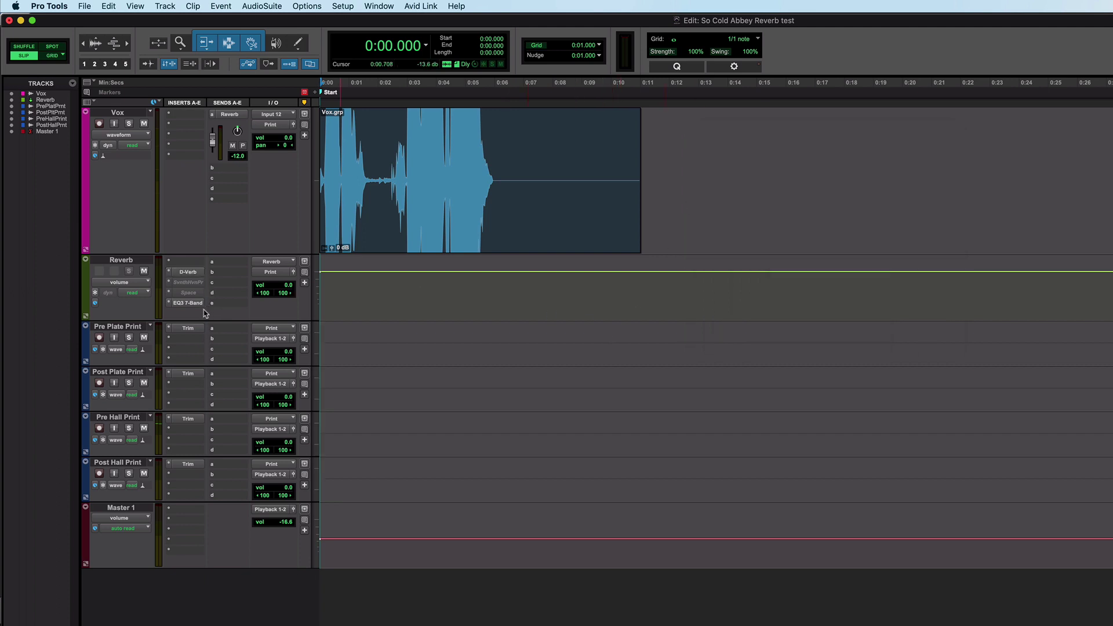
ctrl+super+click(188, 274)
ctrl+super+click(189, 284)
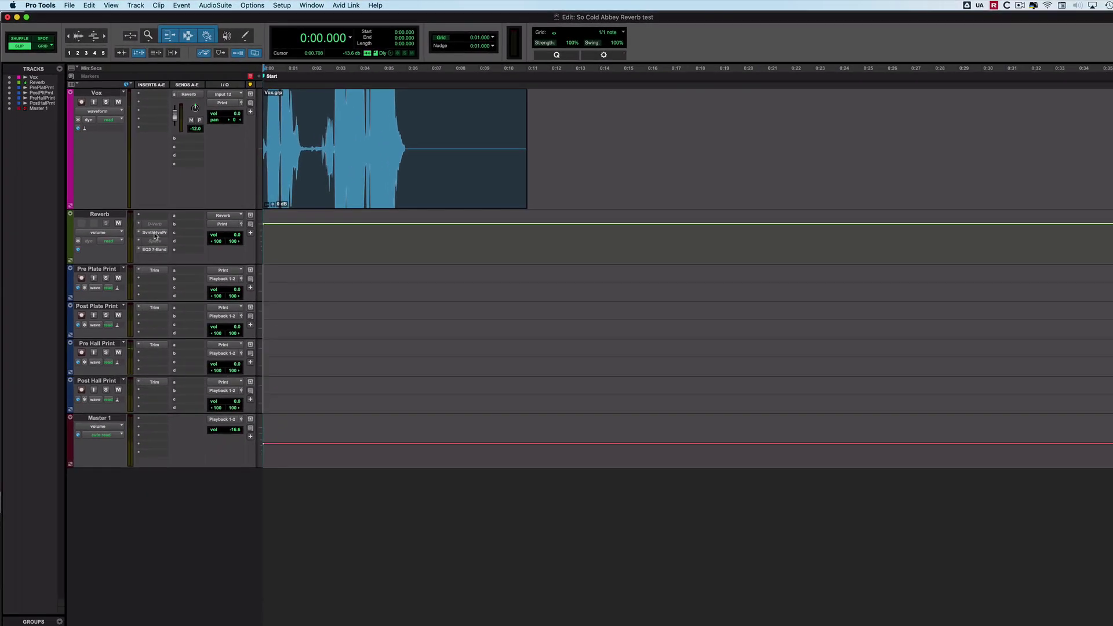
click(153, 233)
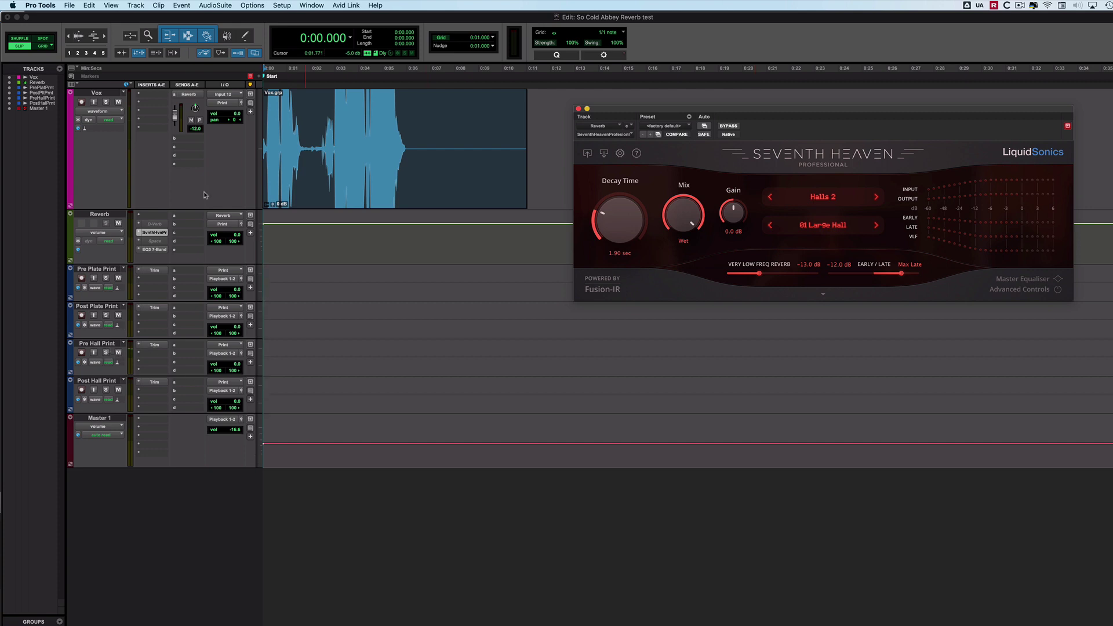
Step: Print Seventh Heaven with EQ3 in slot A onto Pre Hall Print, then move EQ3 to slot E and begin the post print
drag(146, 254, 152, 216)
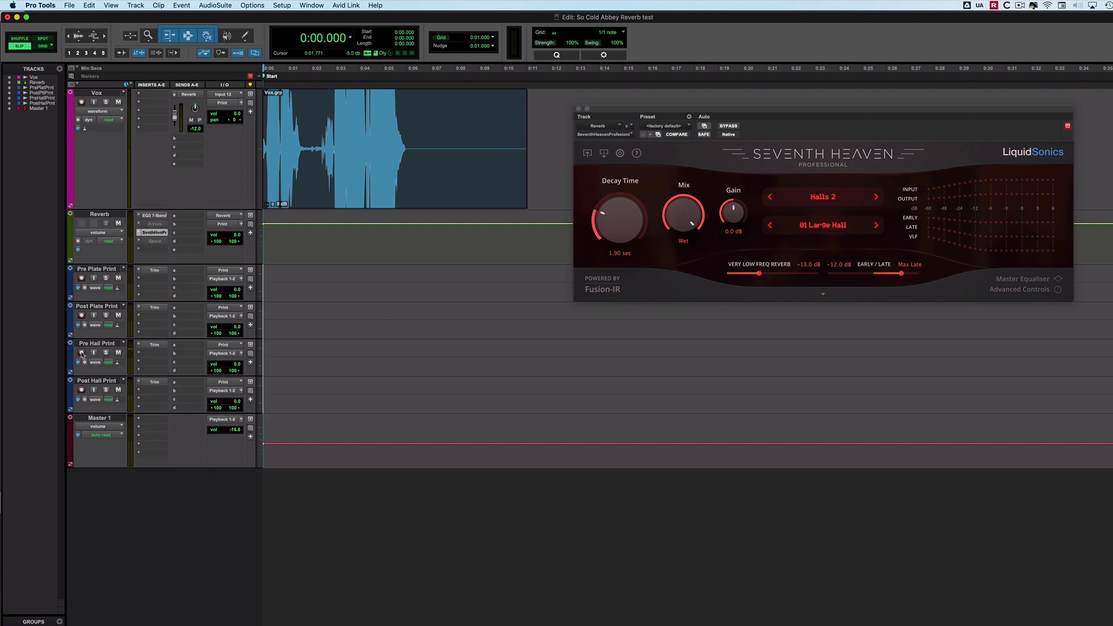
key(super+space)
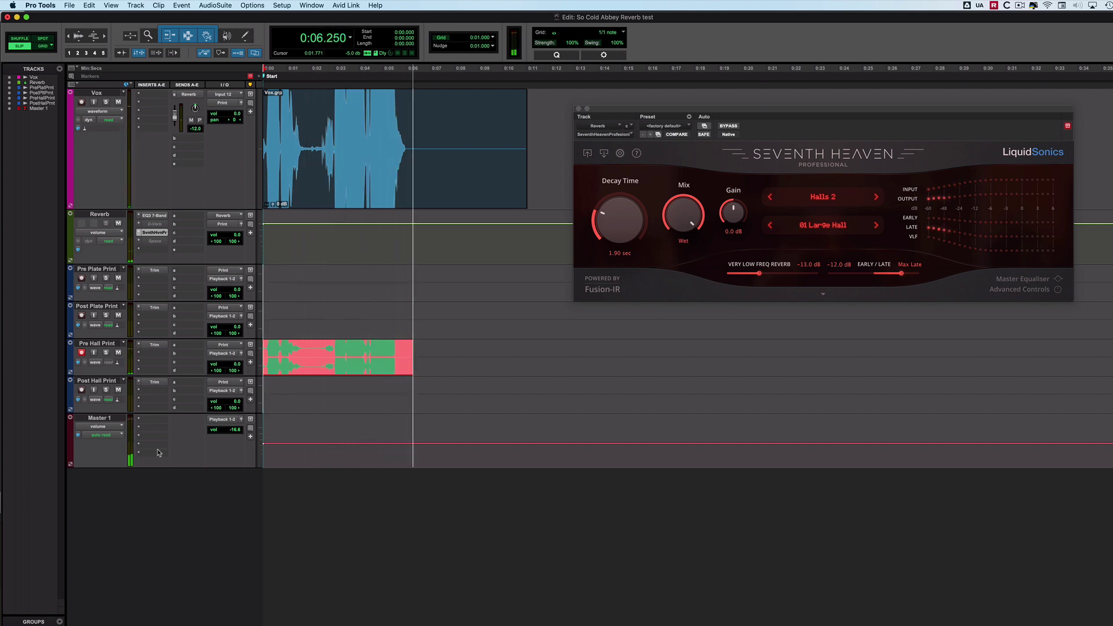
key(space)
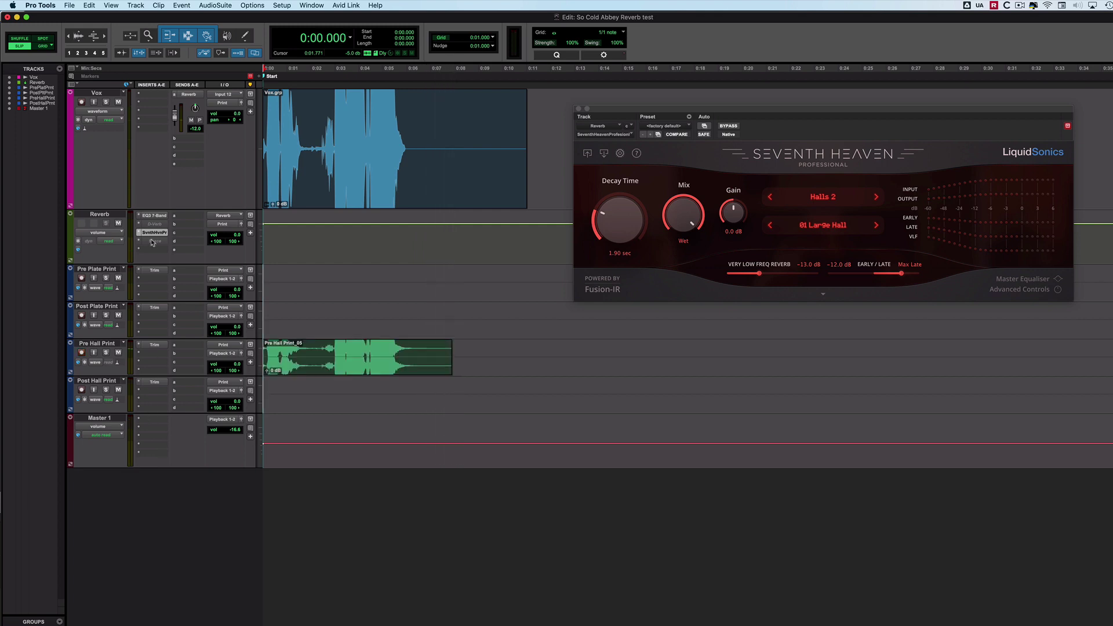
drag(155, 221, 156, 250)
key(super+space)
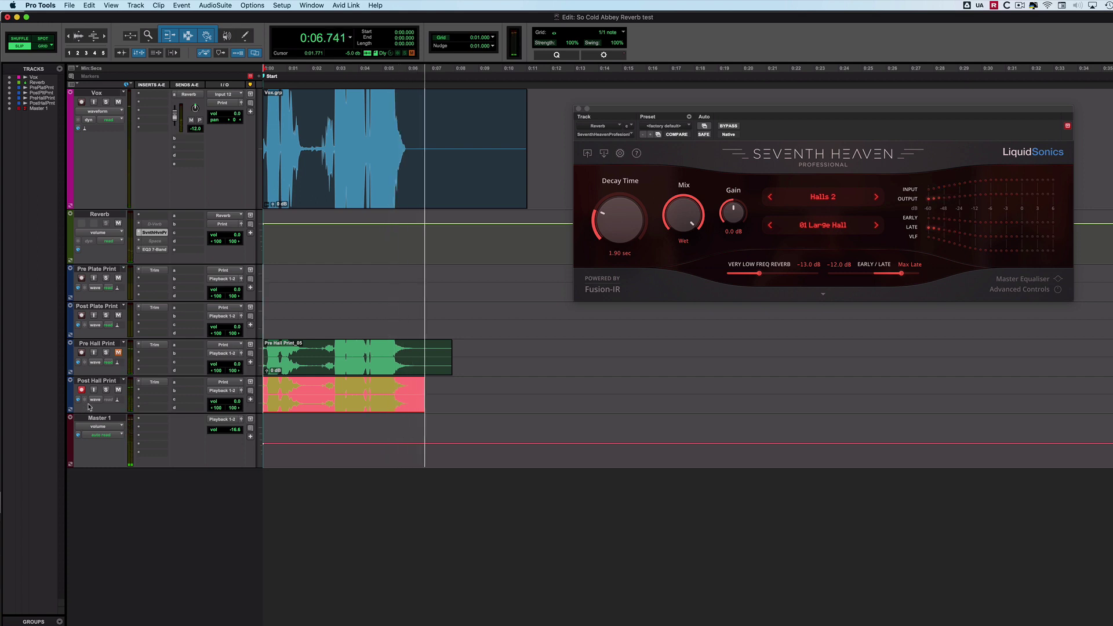
Step: End the Post Hall Print_03 take and play back both Seventh Heaven prints
key(space)
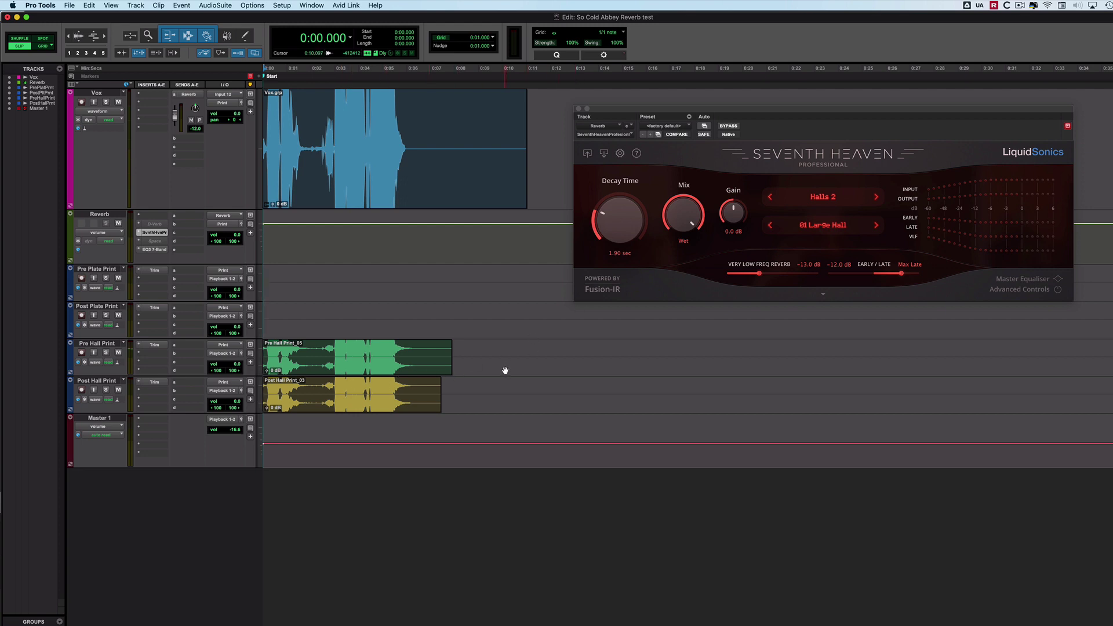
key(space)
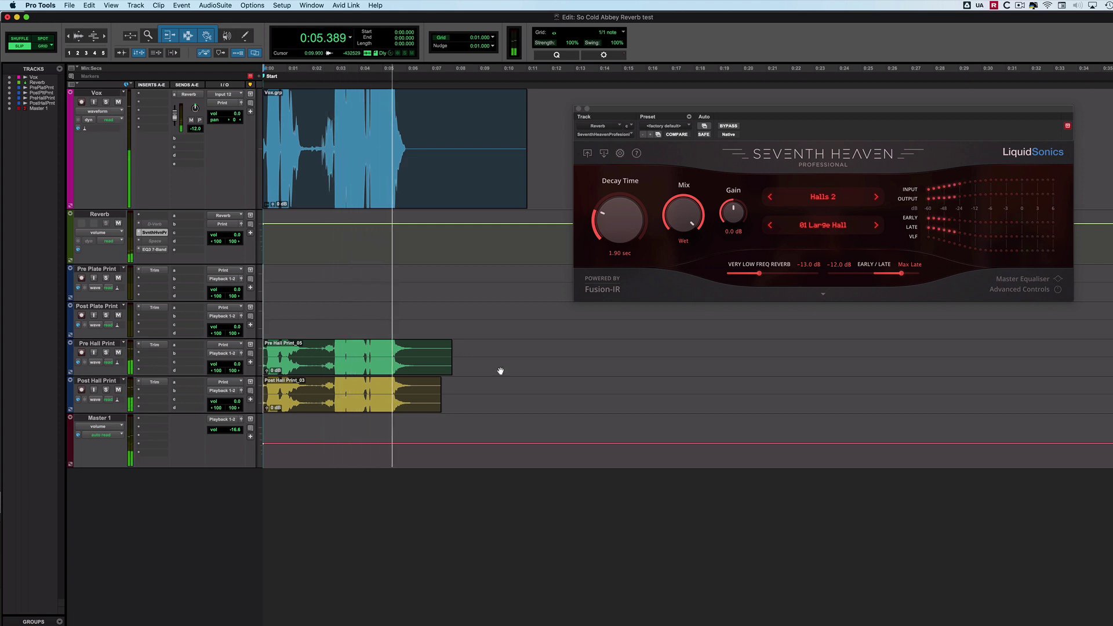
key(space)
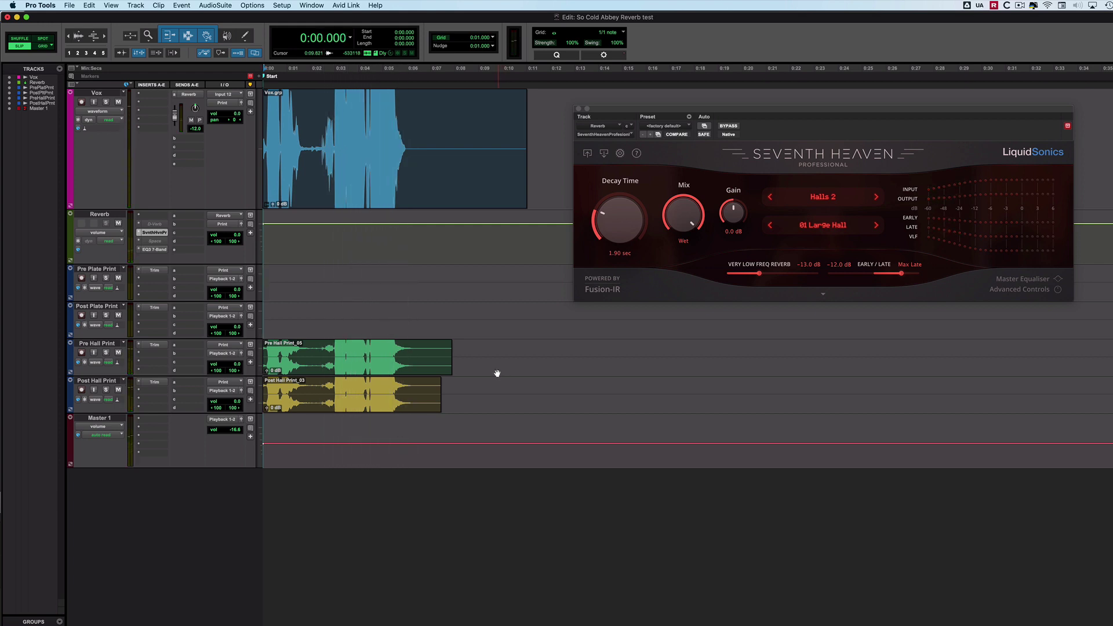
Step: Delete the Post Hall Print_03 and Pre Hall Print_05 clips
click(356, 403)
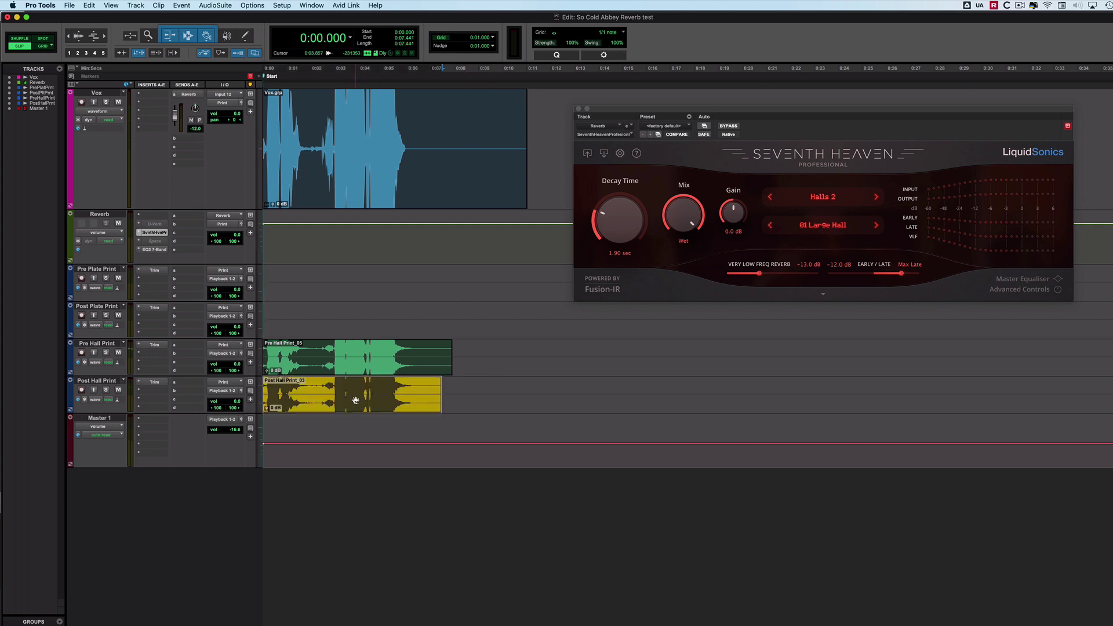
key(Delete)
click(359, 369)
key(Delete)
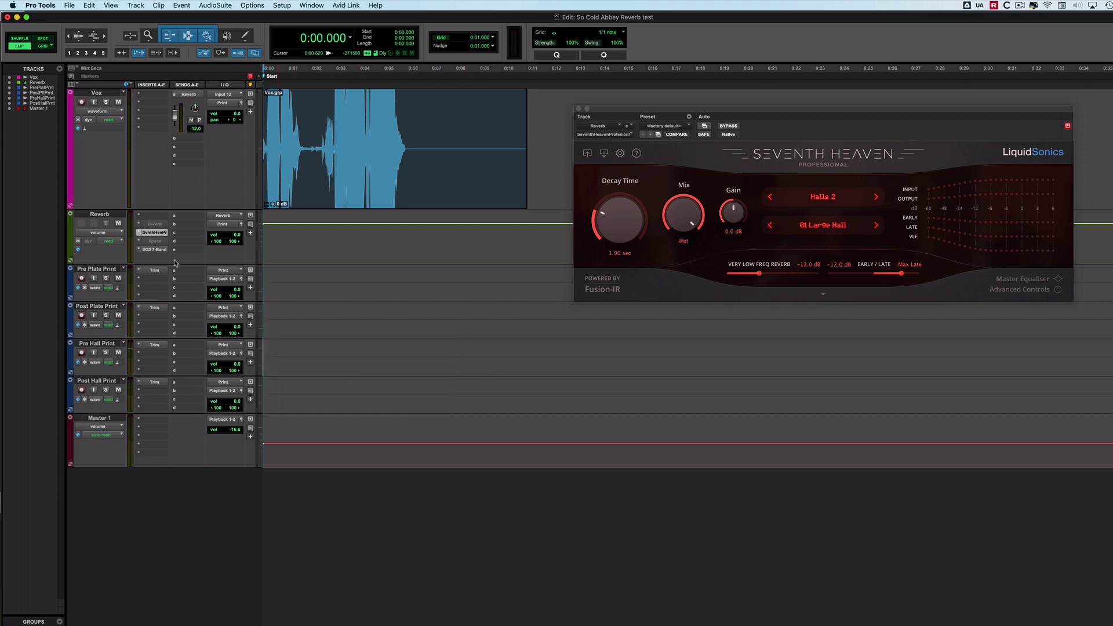
Step: Deactivate Seventh Heaven and activate the Space reverb with its Church Buiksloterkerk preset
ctrl+super+click(154, 234)
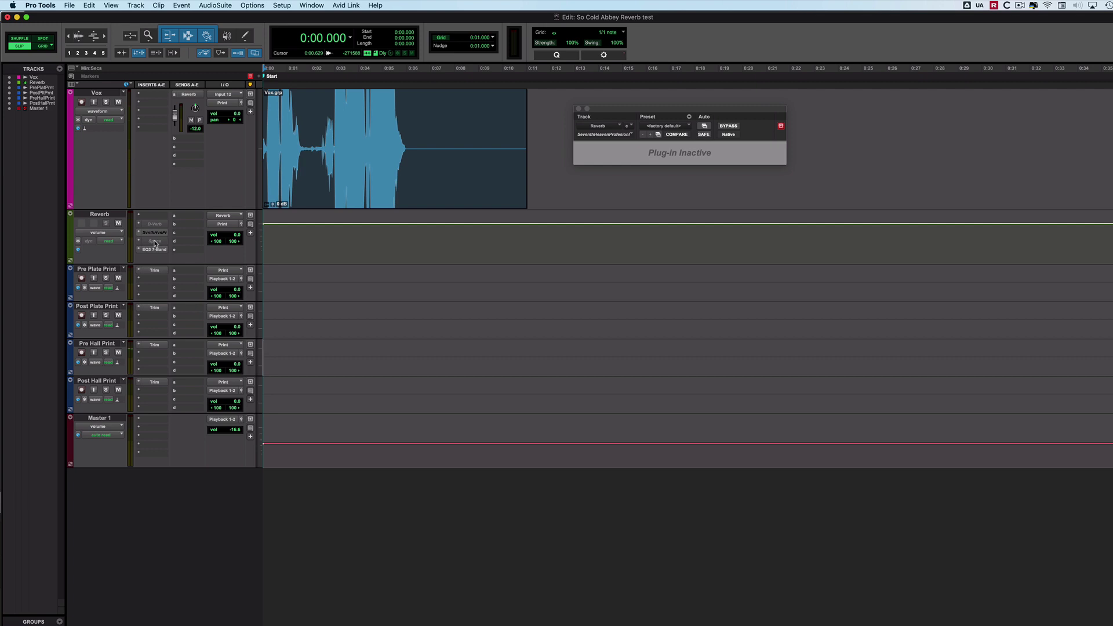
click(155, 241)
ctrl+super+click(154, 242)
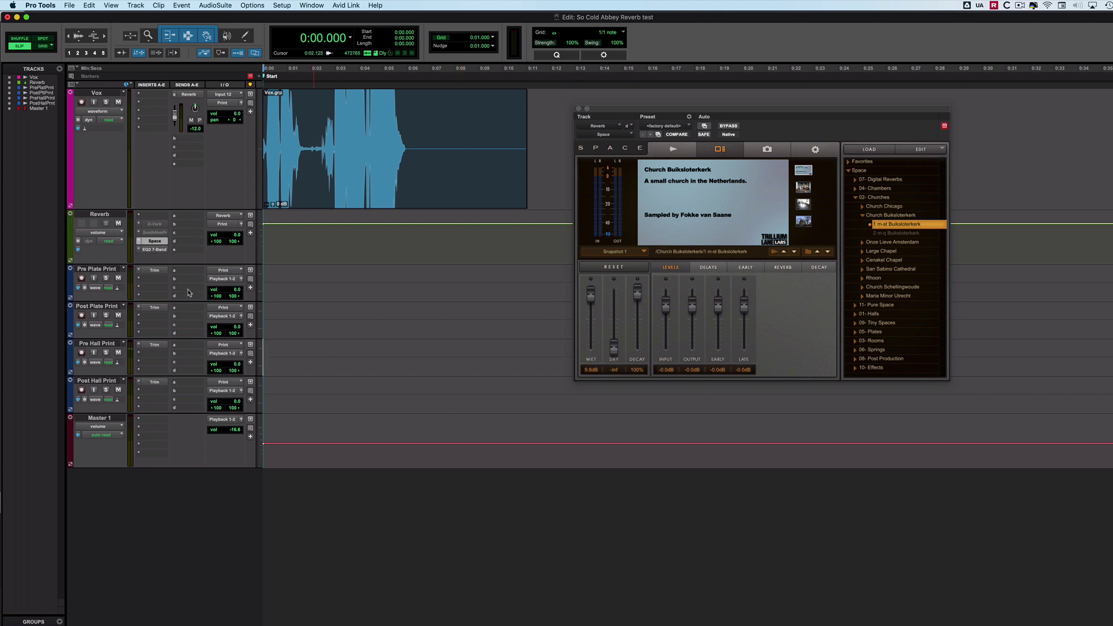
Step: Move EQ3 7-Band ahead of the Space reverb and record the Pre Hall Print_06 take
drag(158, 220, 157, 217)
key(super+space)
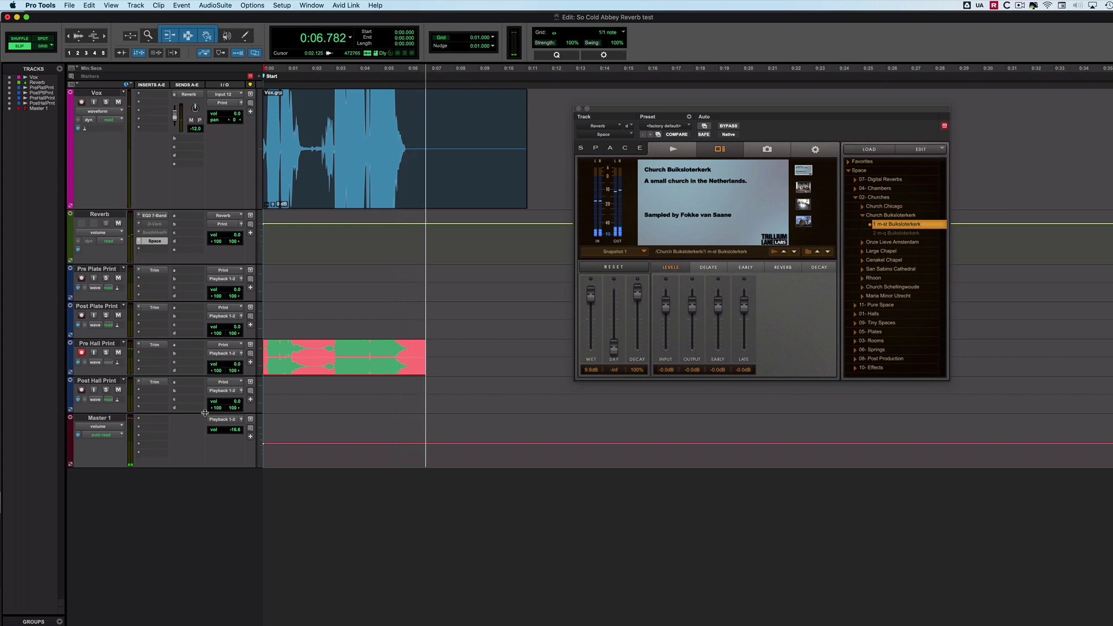
key(space)
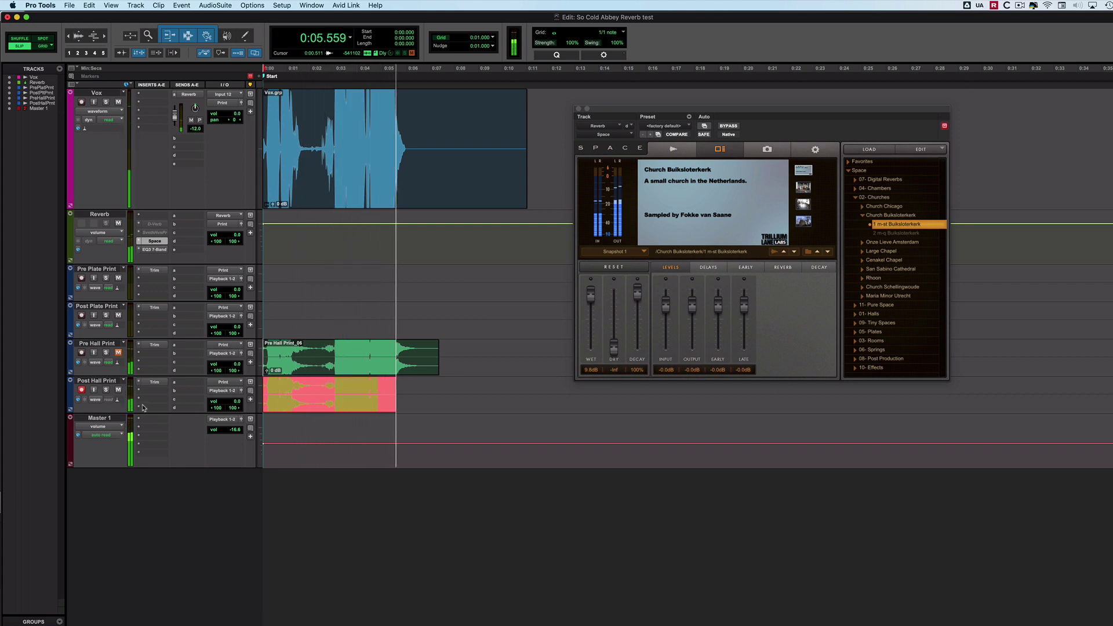
Step: Stop the Post Hall Print_04 take and play back both Space prints for comparison
key(space)
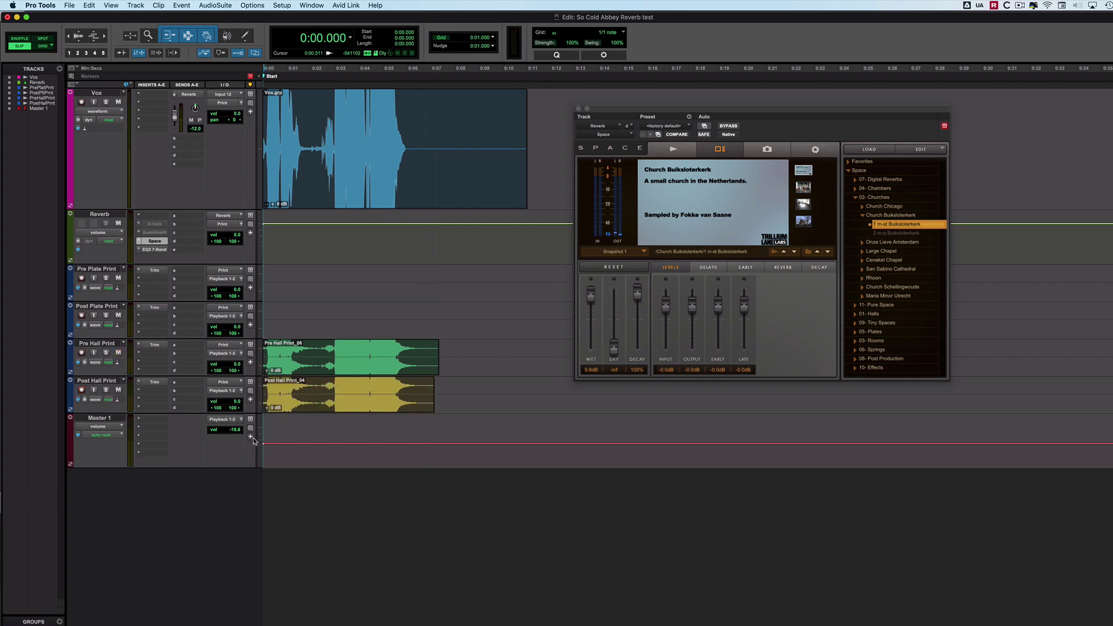
key(space)
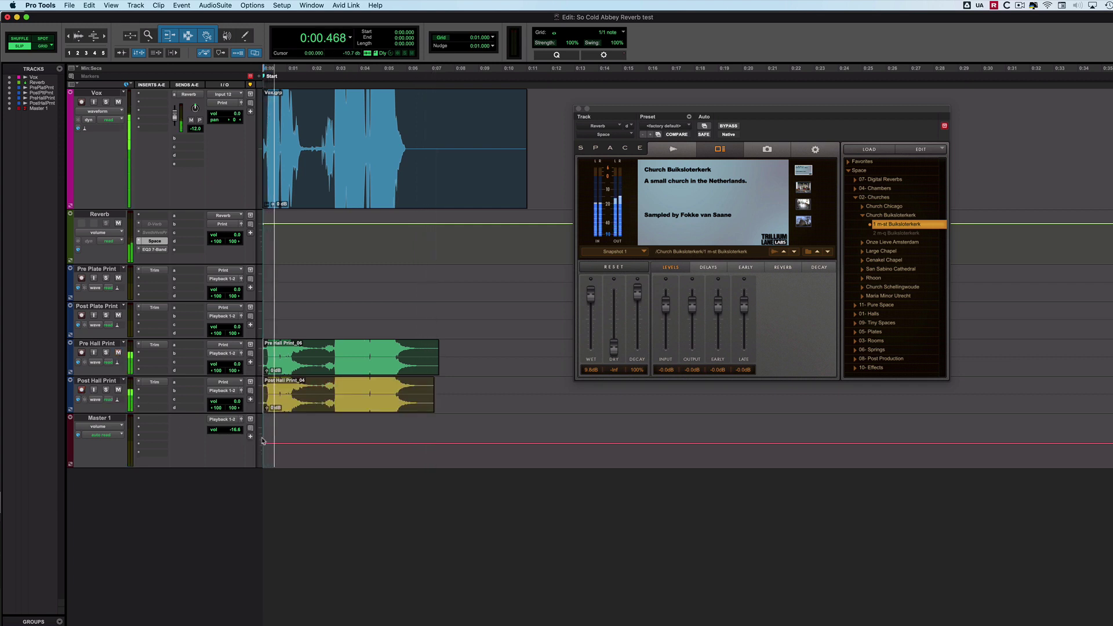